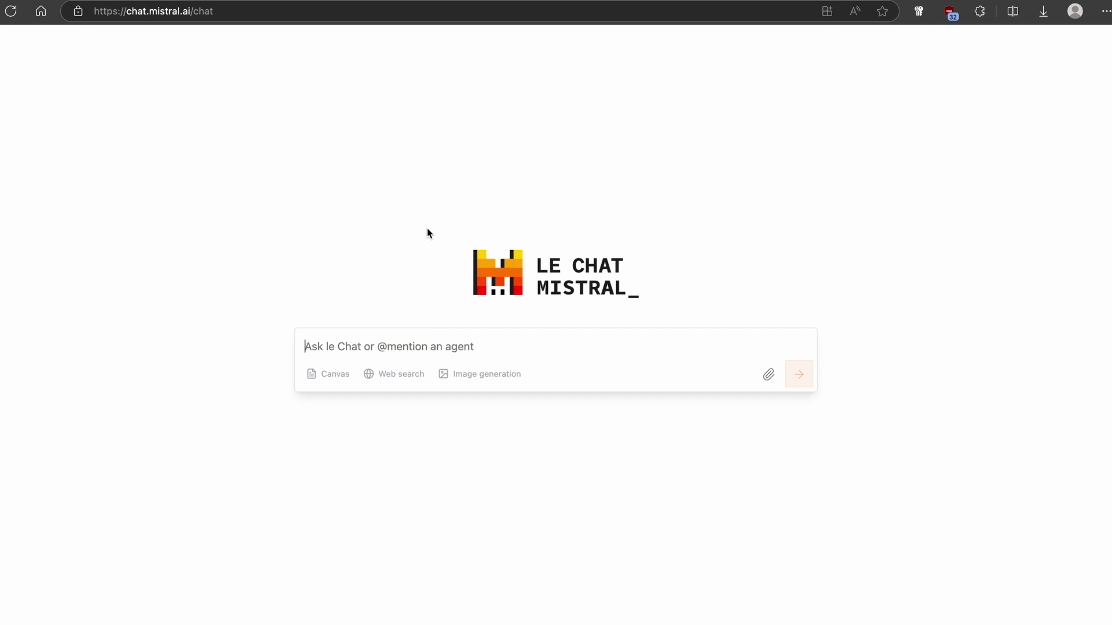
# - Ask the chat for "an image prompt for a 25 year old guy on a surf board"
pyautogui.write('an image prompt for a ')
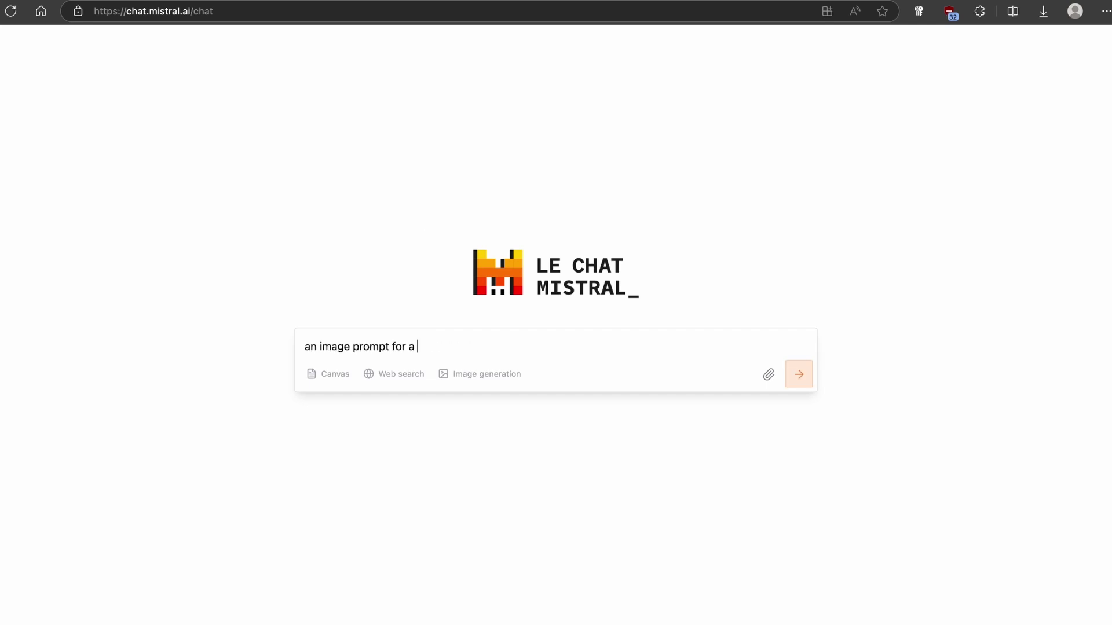
pyautogui.write('25 year old guy on')
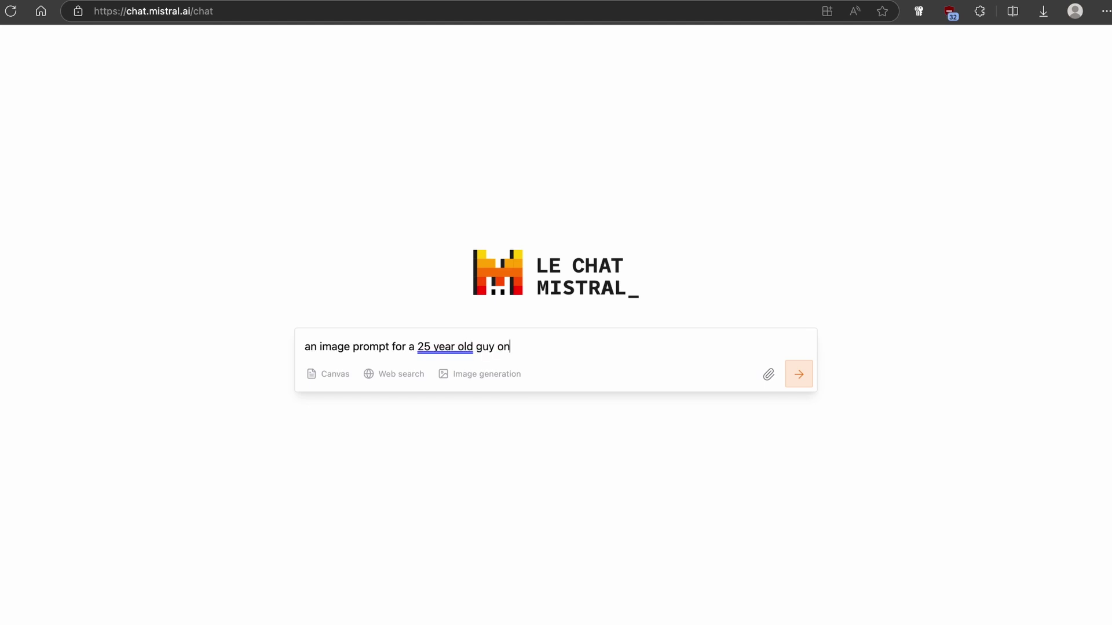
pyautogui.write(' a surf board')
pyautogui.press('Return')
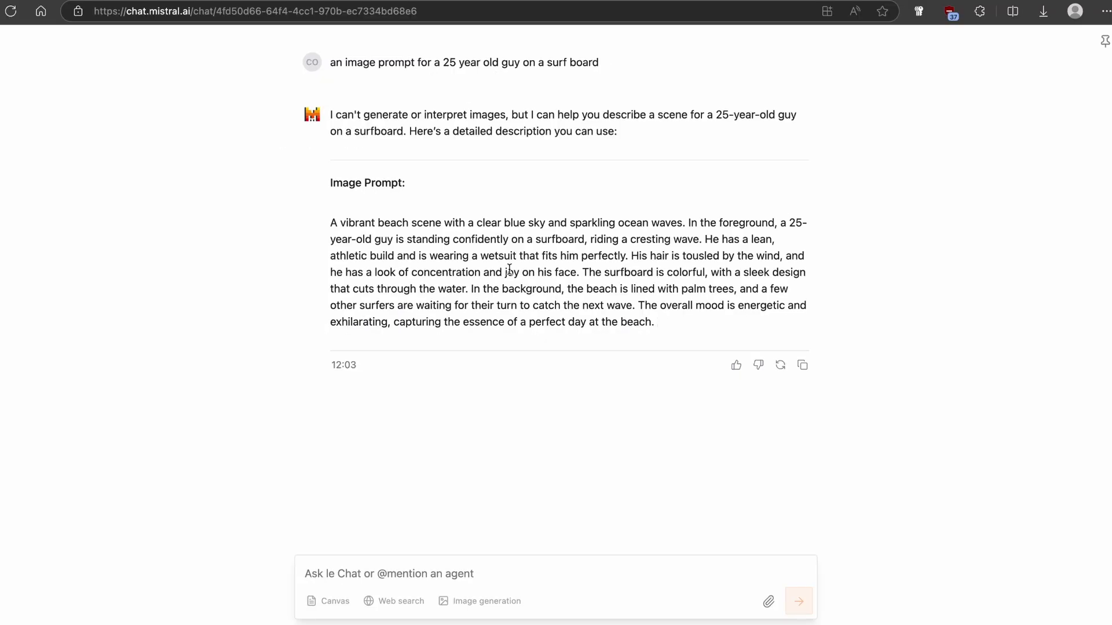
# - Copy the reply containing the surfer image prompt, enable image generation, and paste the text into the message field
pyautogui.moveTo(330, 225); pyautogui.dragTo(675, 327)
pyautogui.rightClick(660, 277)
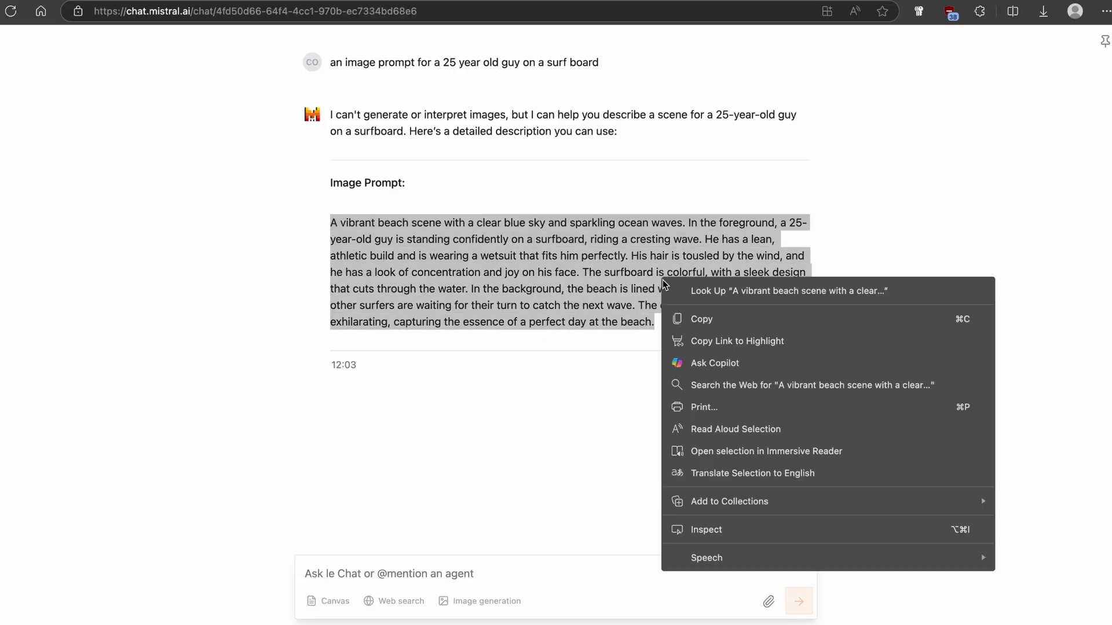
pyautogui.click(695, 321)
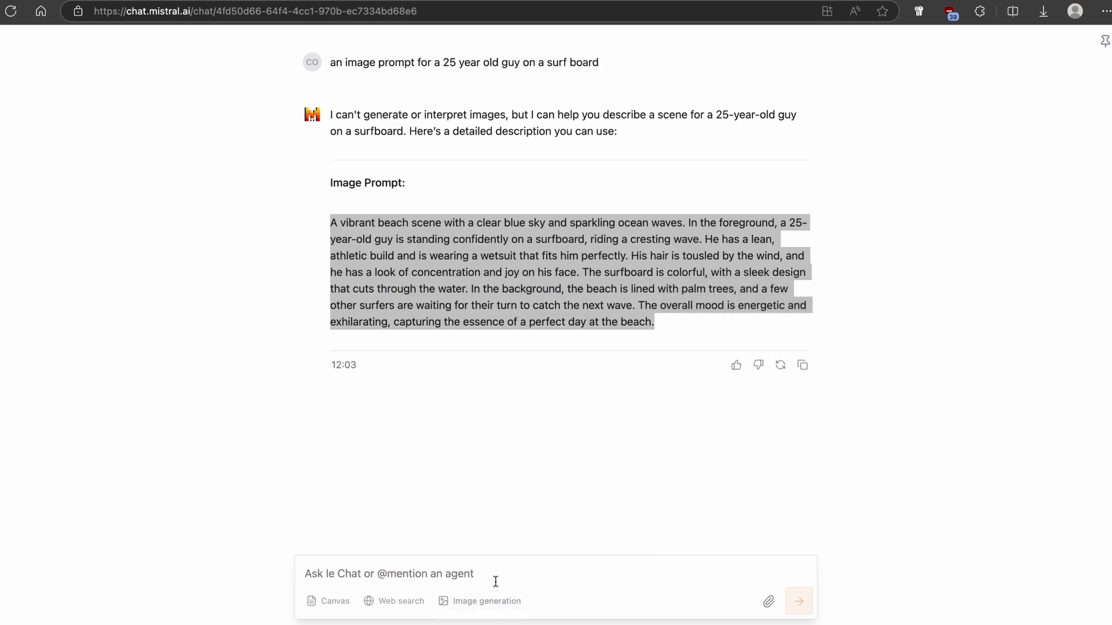
pyautogui.click(480, 602)
pyautogui.click(461, 572)
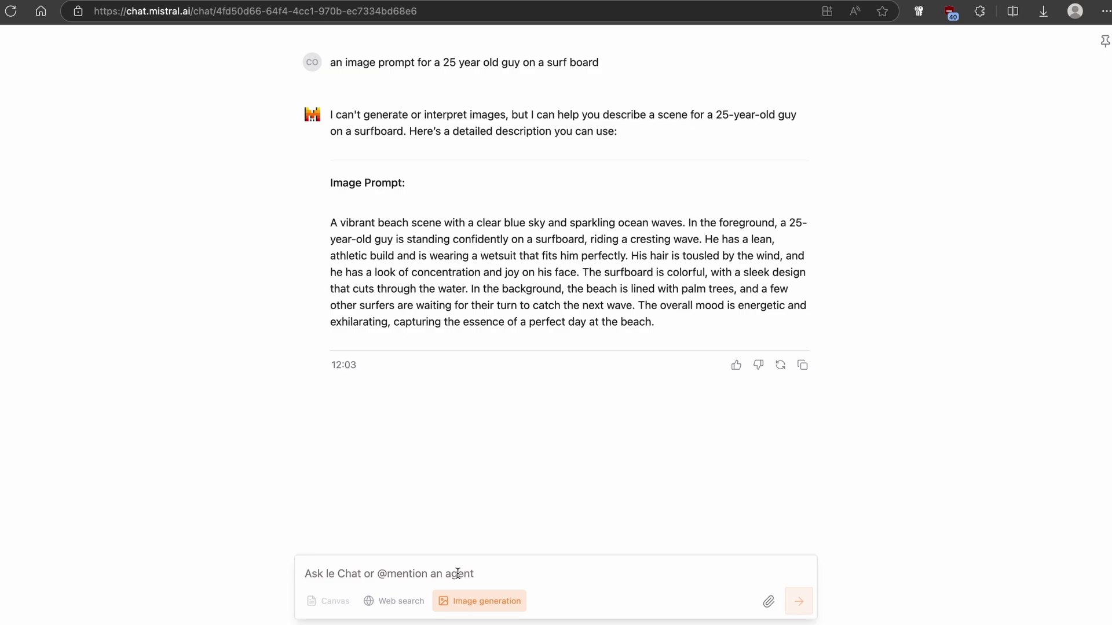
pyautogui.click(803, 366)
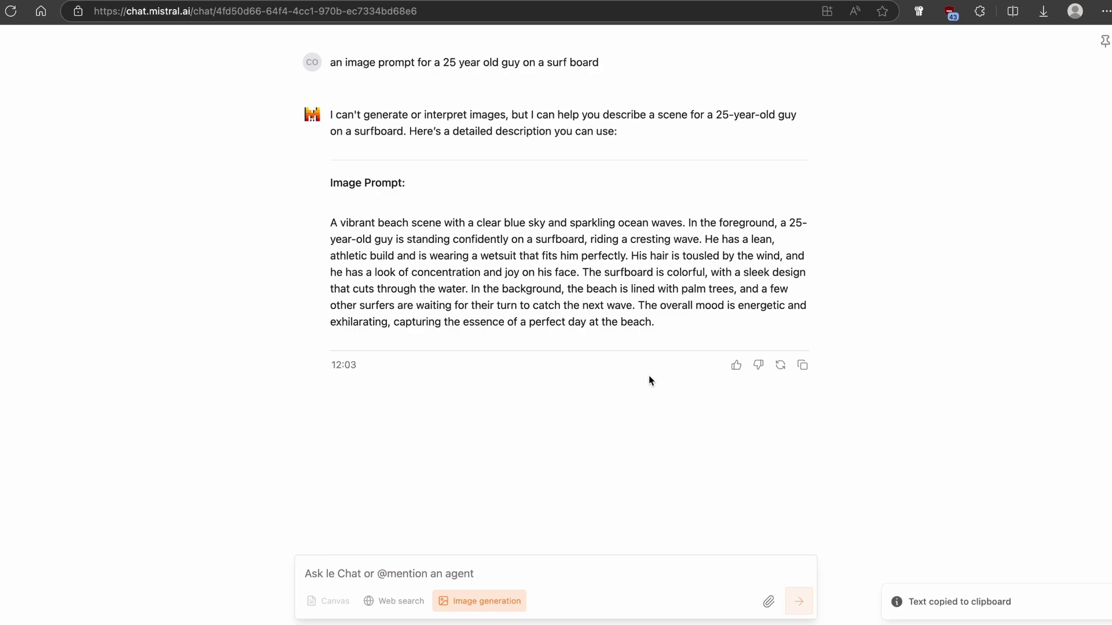
pyautogui.hotkey('ctrl', 'v')
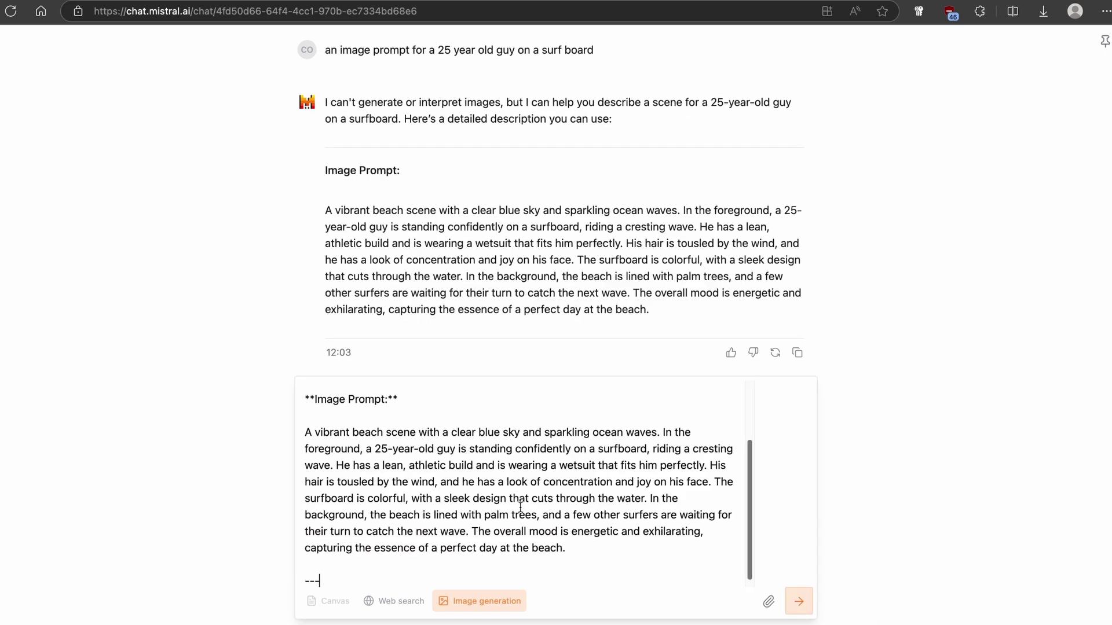
# - Trim the pasted text to the scene description, removing the intro, the heading and the trailing dashes, and send it for image generation
pyautogui.moveTo(422, 397); pyautogui.dragTo(325, 393)
pyautogui.press('BackSpace')
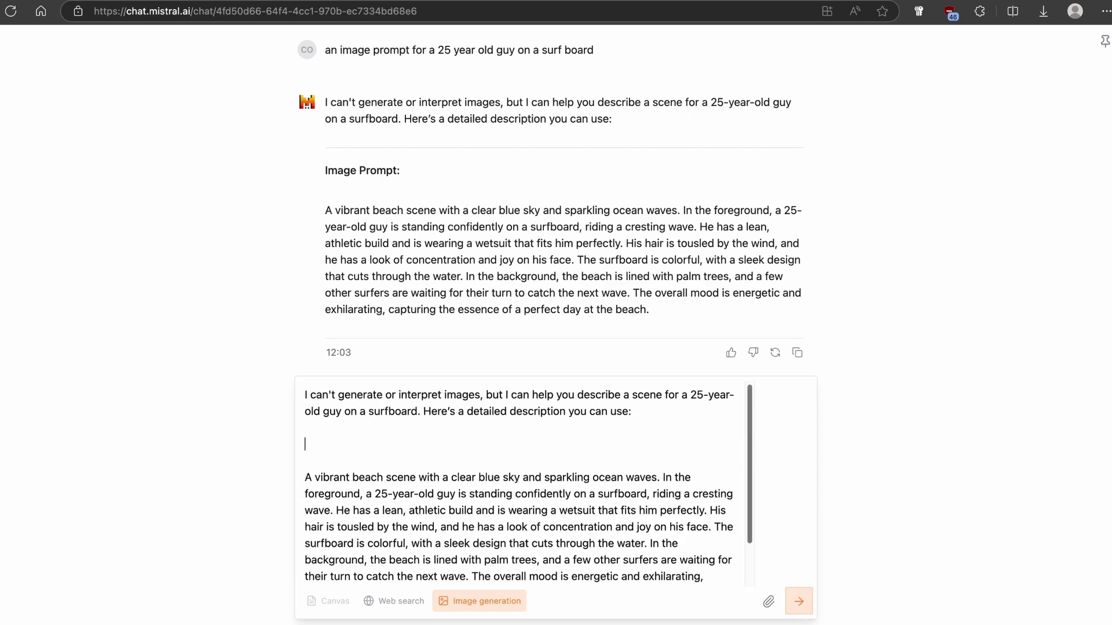
pyautogui.moveTo(325, 467); pyautogui.dragTo(265, 368)
pyautogui.press('BackSpace')
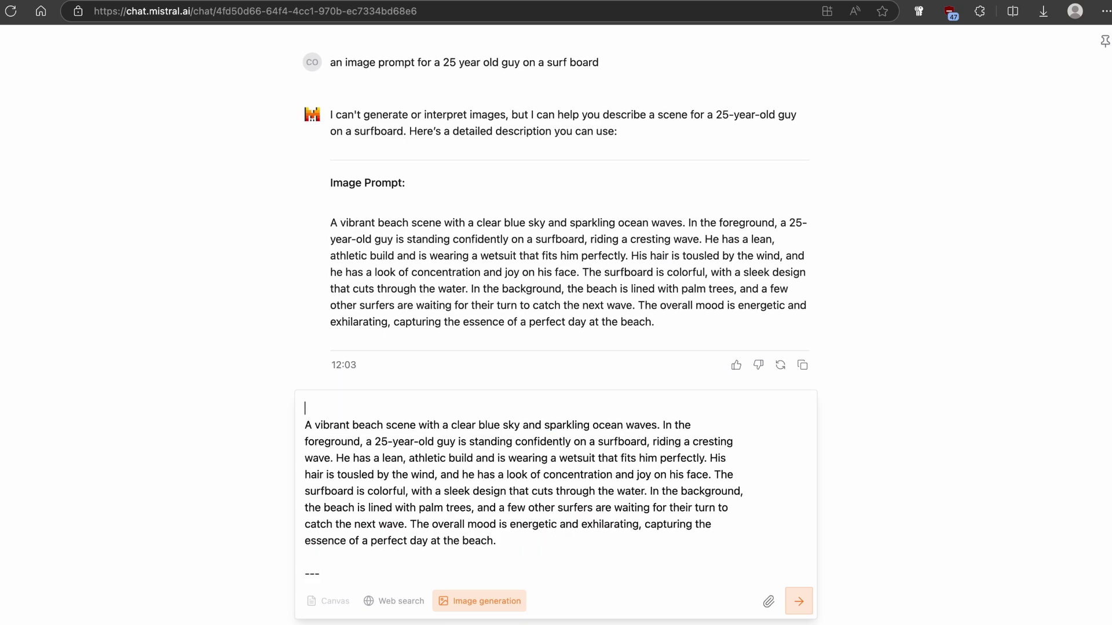
pyautogui.press('Delete')
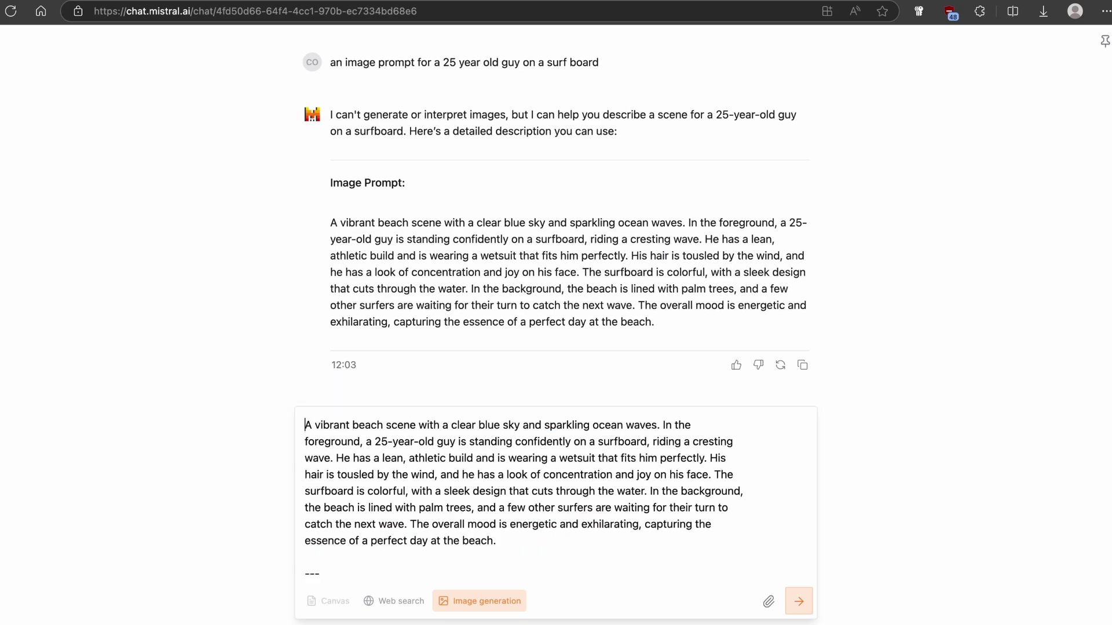
pyautogui.moveTo(345, 572); pyautogui.dragTo(278, 570)
pyautogui.press('BackSpace')
pyautogui.press('BackSpace')
pyautogui.press('BackSpace')
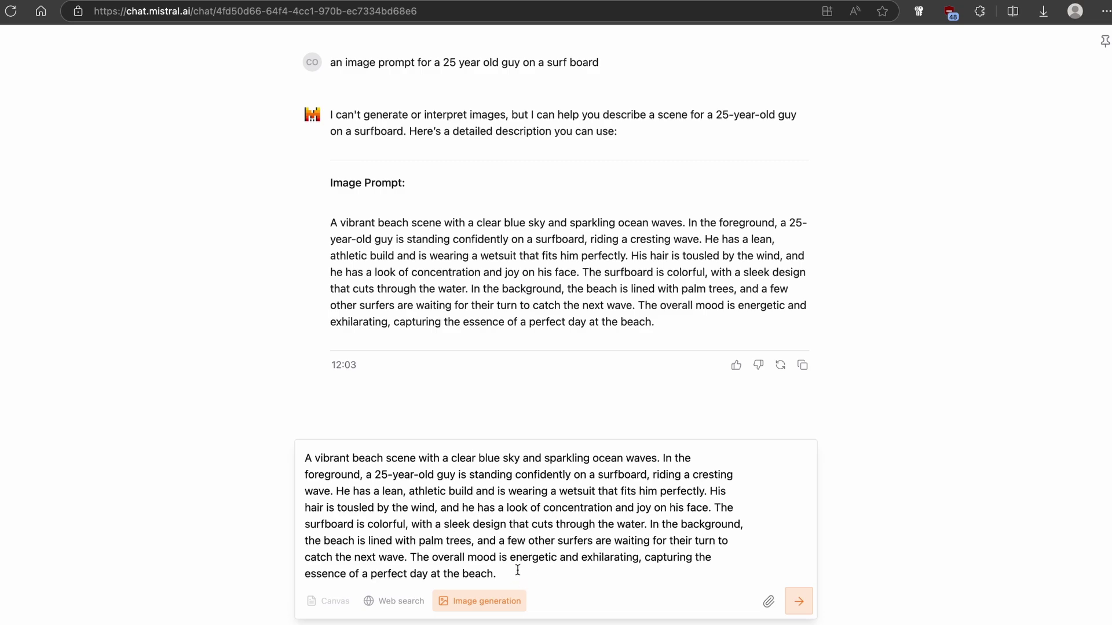
pyautogui.click(799, 602)
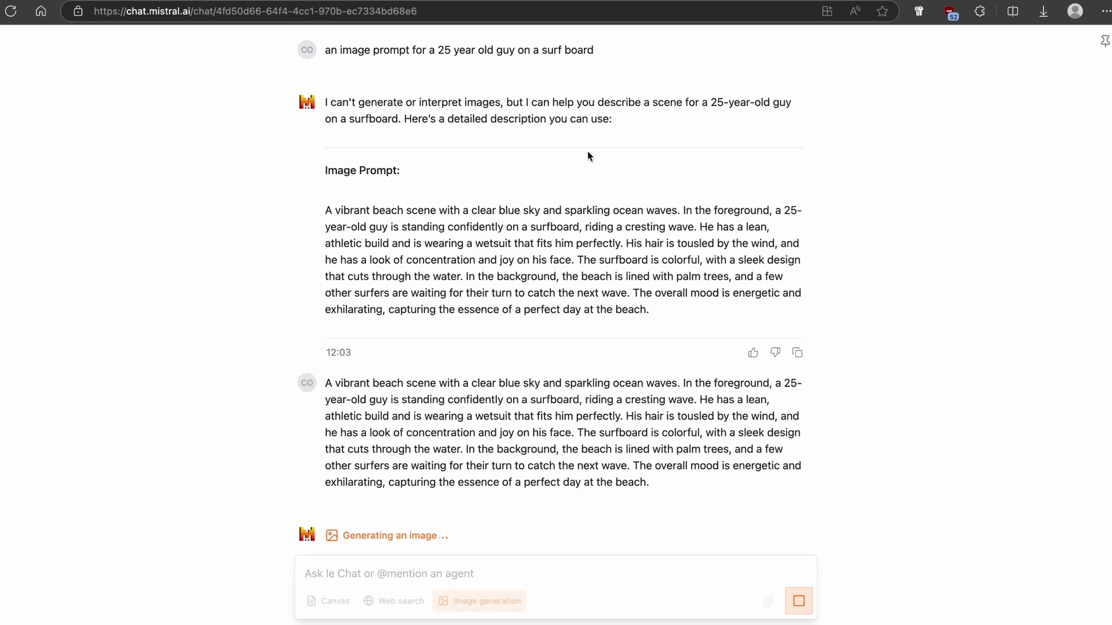
# - Regenerate the surfer image and download the second version
pyautogui.scroll(1, 588, 157)
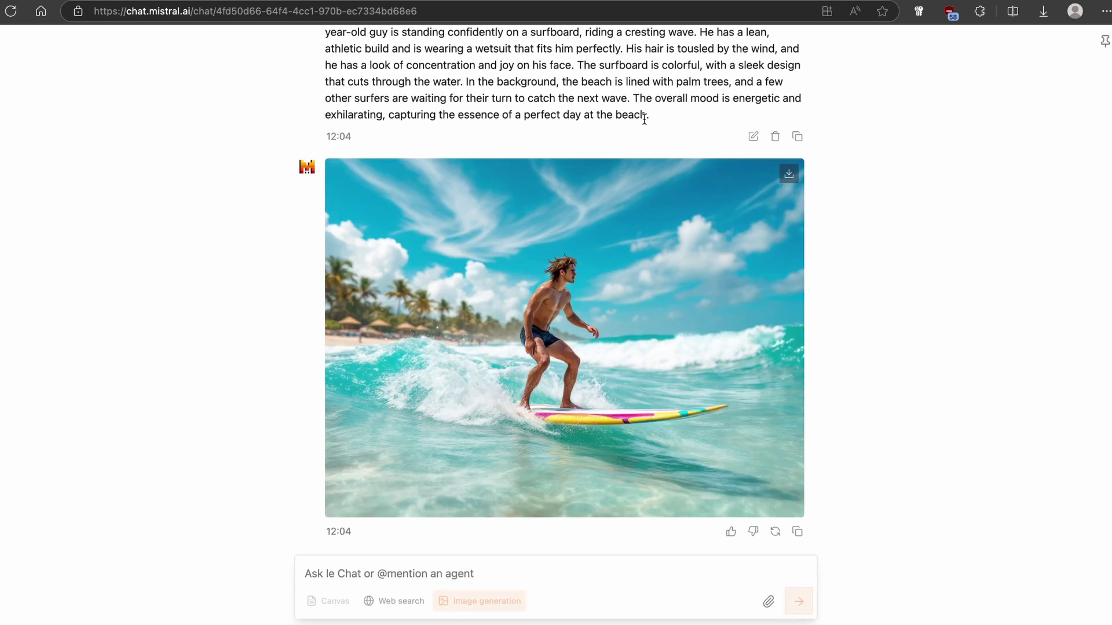
pyautogui.click(775, 534)
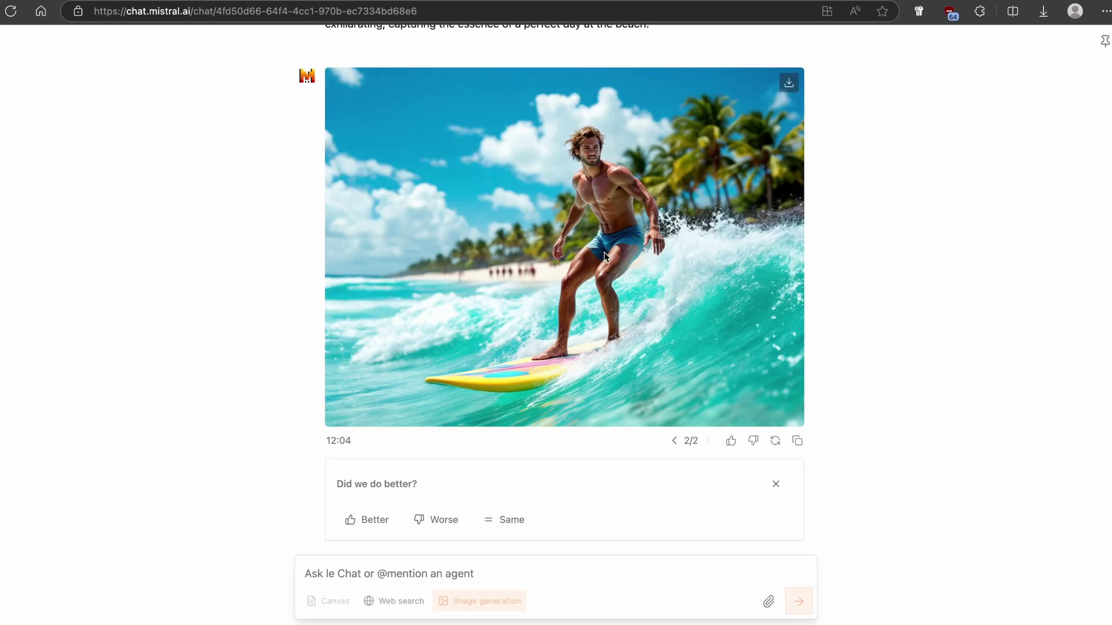
pyautogui.scroll(1, 603, 252)
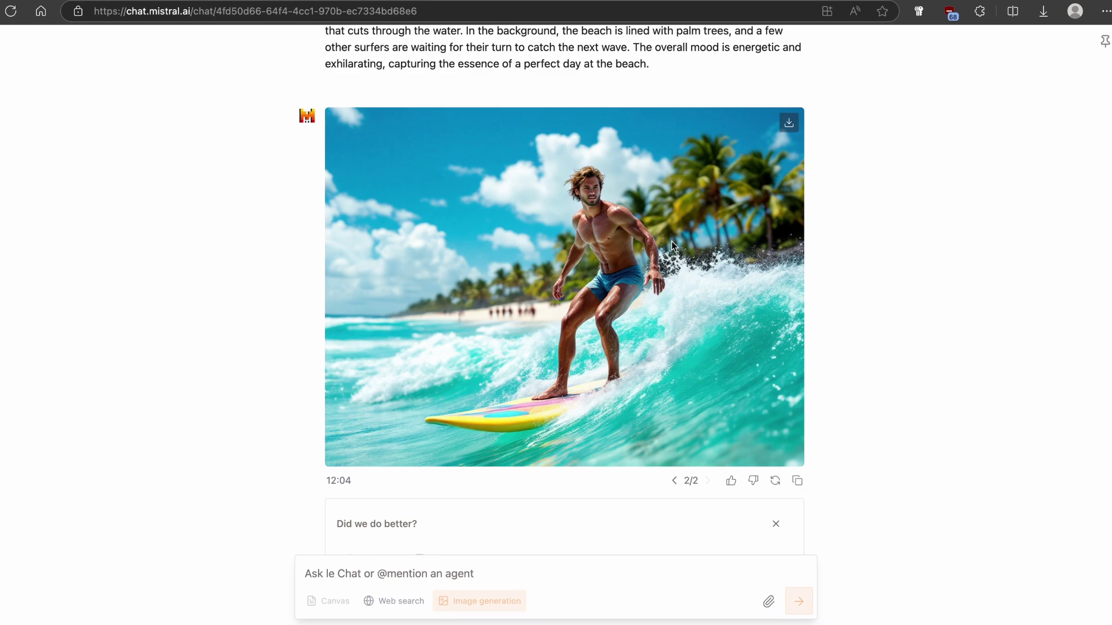
pyautogui.click(796, 126)
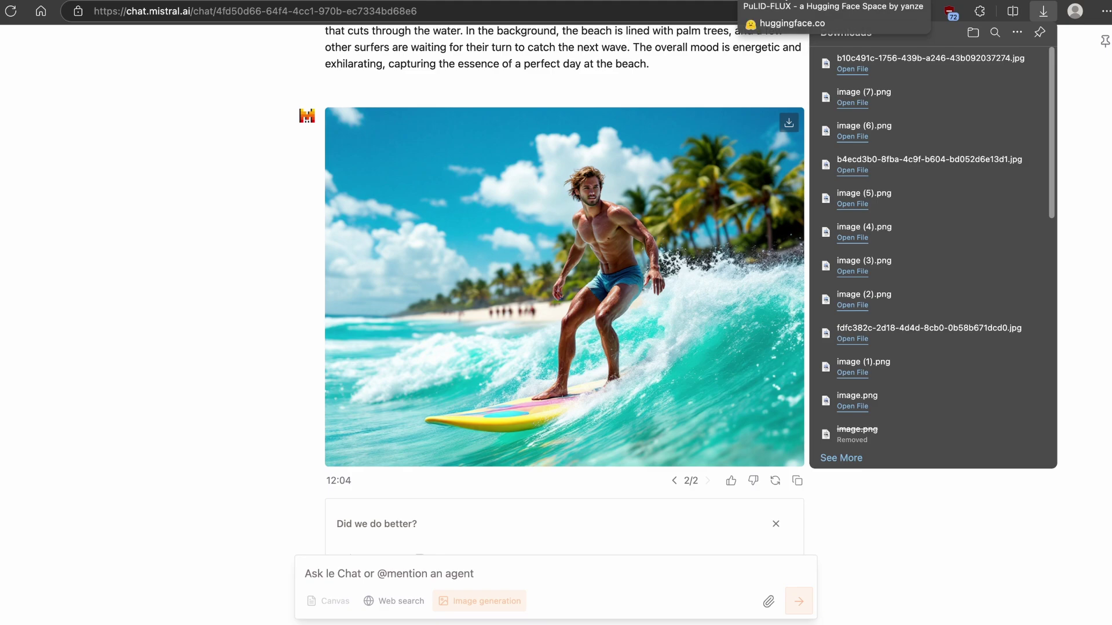
pyautogui.click(683, 52)
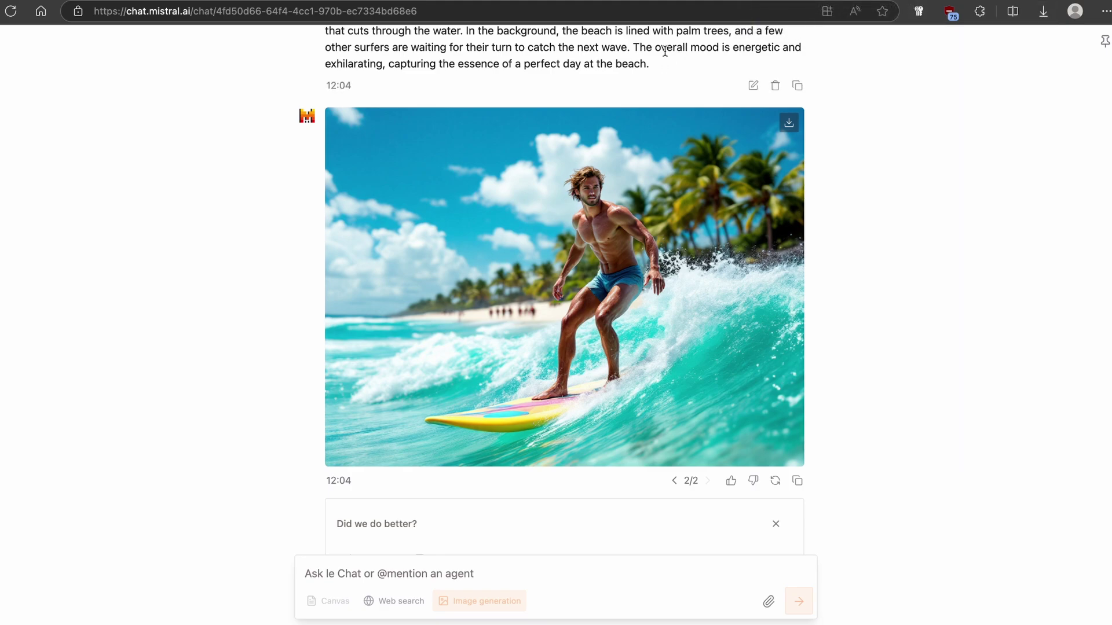
# - Switch to the PuLID-FLUX space on Hugging Face and check the account's usage quota
pyautogui.hotkey('ctrl', 'Tab')
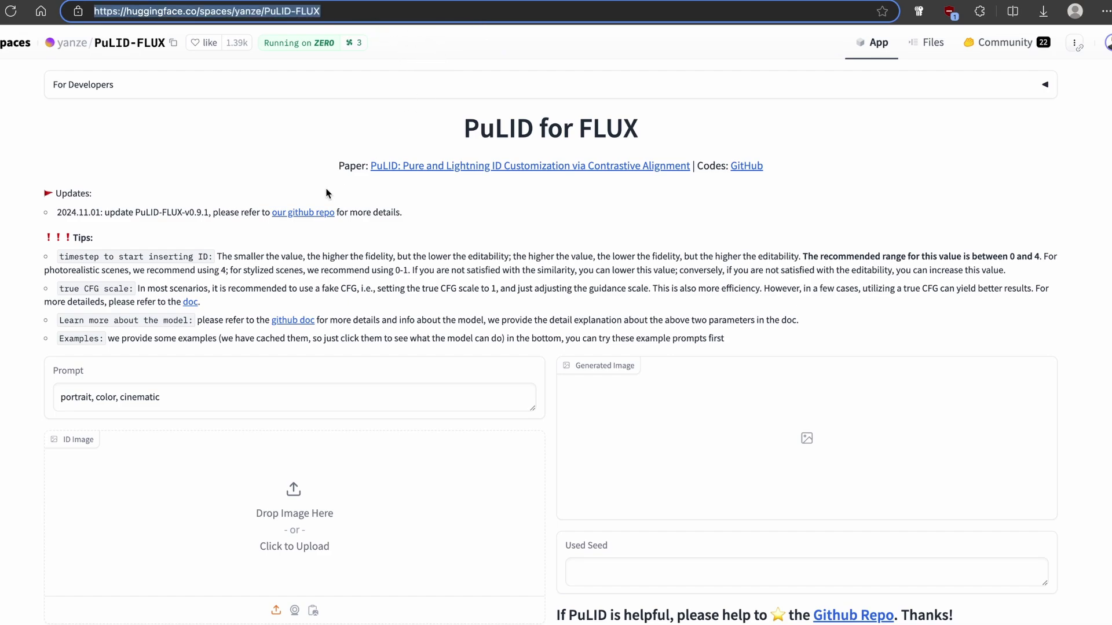
pyautogui.click(457, 120)
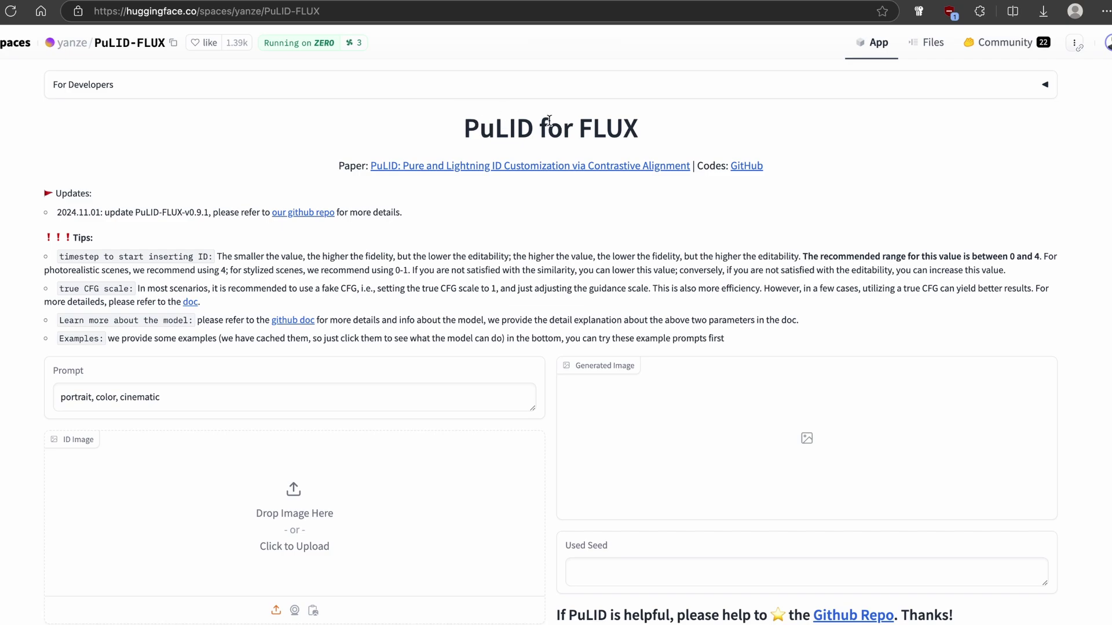
pyautogui.moveTo(579, 122); pyautogui.dragTo(670, 124)
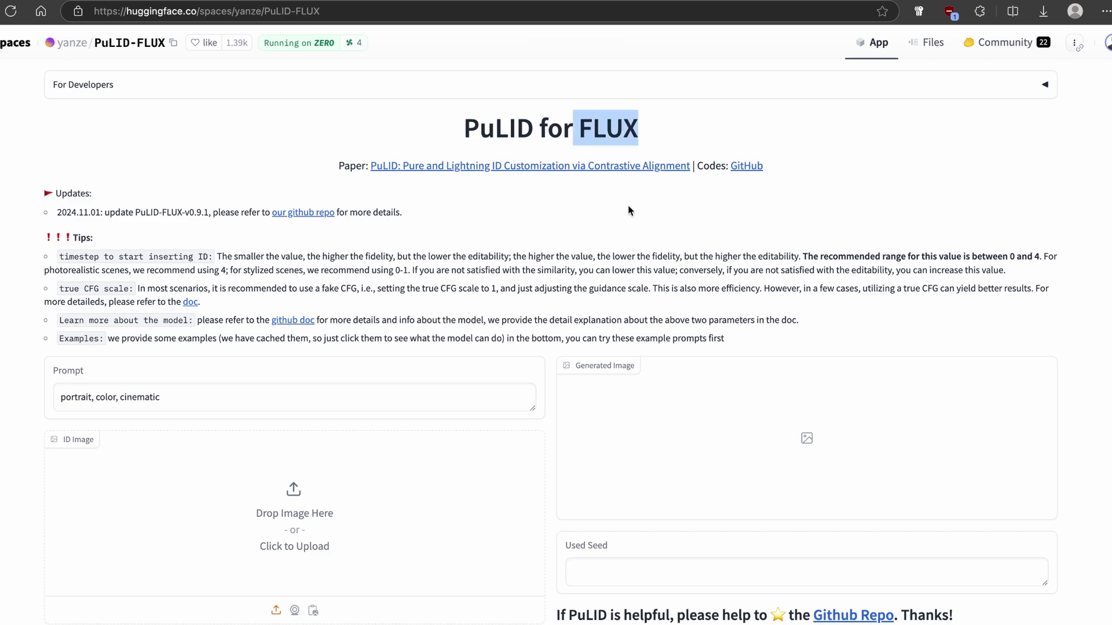
pyautogui.click(720, 113)
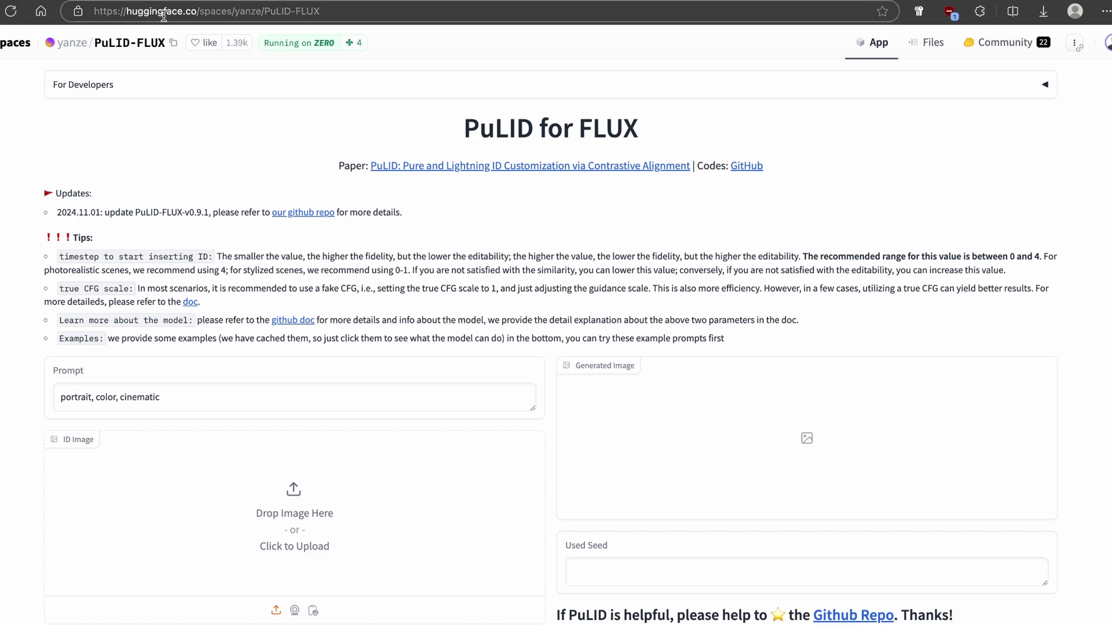
pyautogui.click(1108, 45)
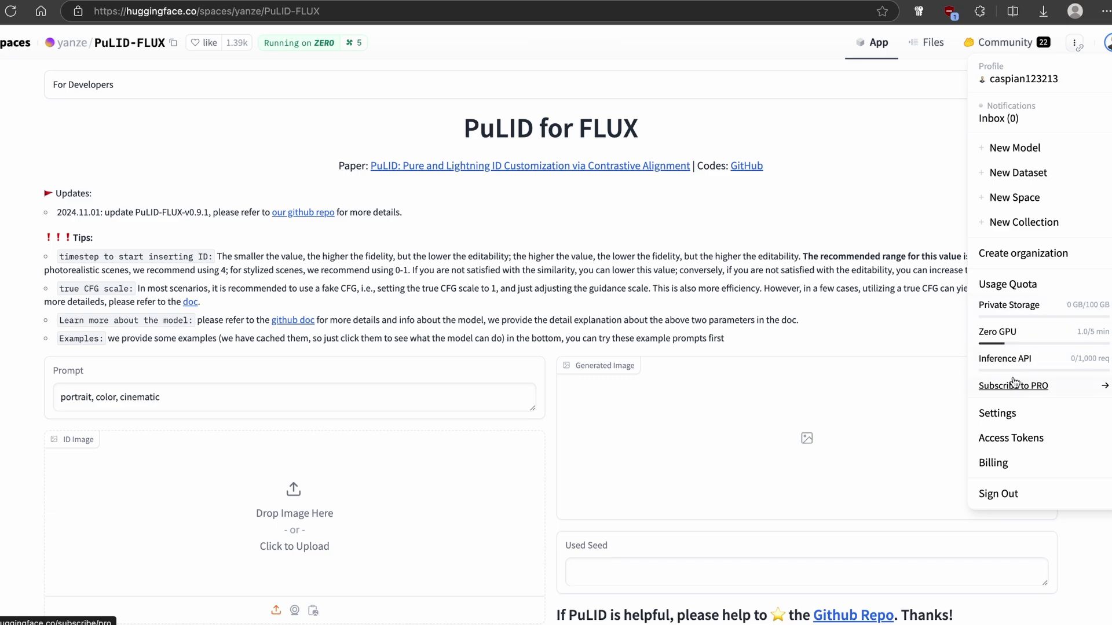
pyautogui.click(816, 227)
# - Load the "portrait, side view" example from the fake CFG examples and compare its ID image with the generated image
pyautogui.scroll(-5, 346, 302)
pyautogui.scroll(-10, 357, 207)
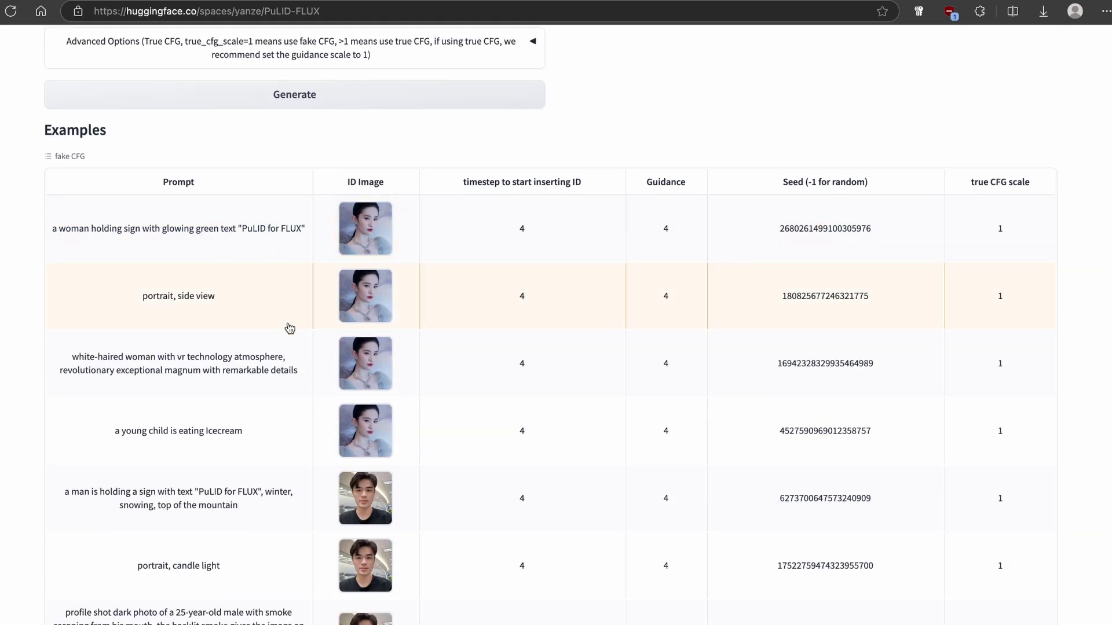
pyautogui.scroll(-5, 360, 168)
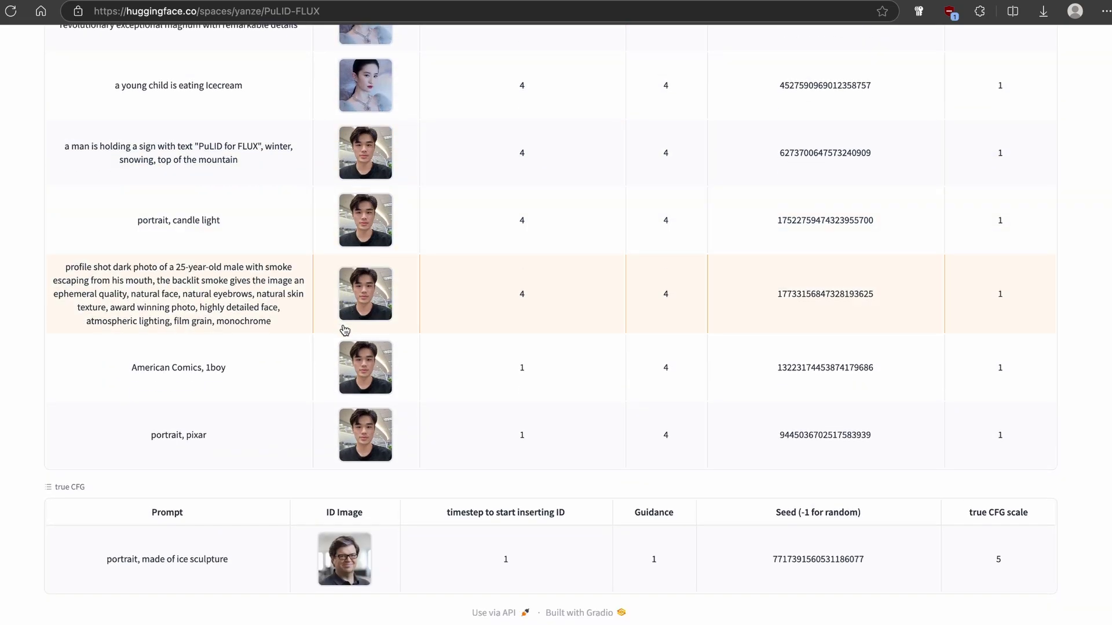
pyautogui.scroll(4, 280, 443)
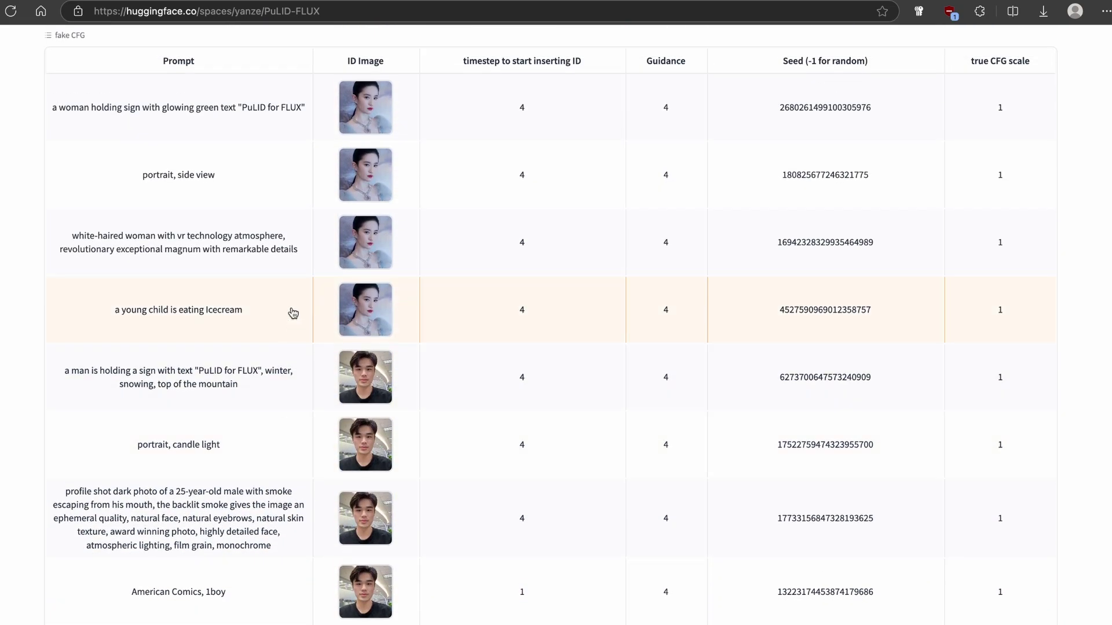
pyautogui.scroll(1, 293, 314)
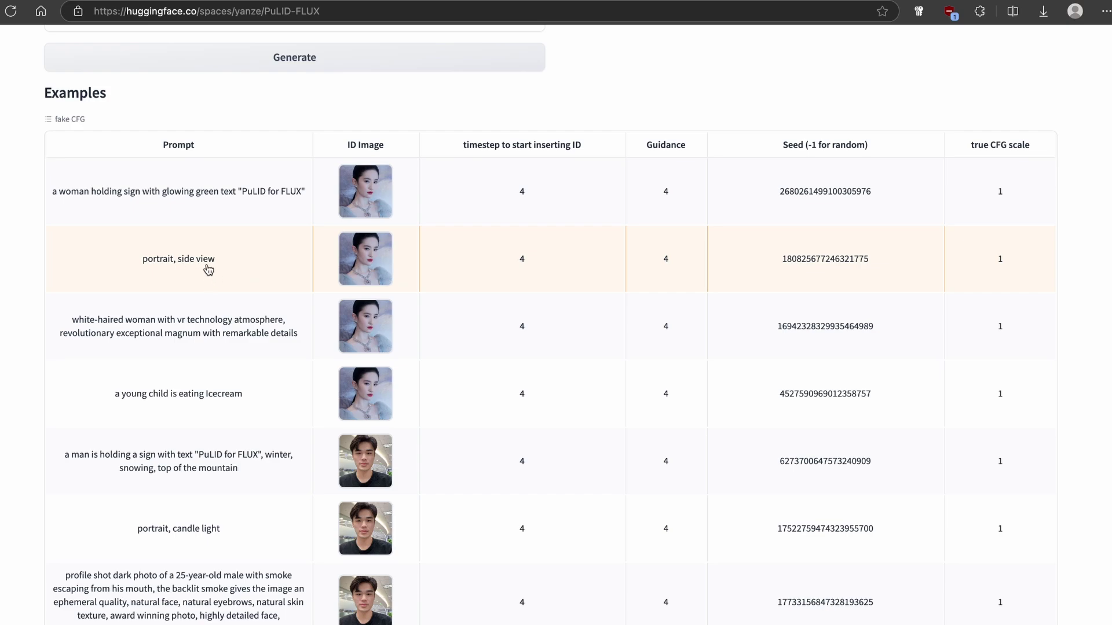
pyautogui.click(318, 268)
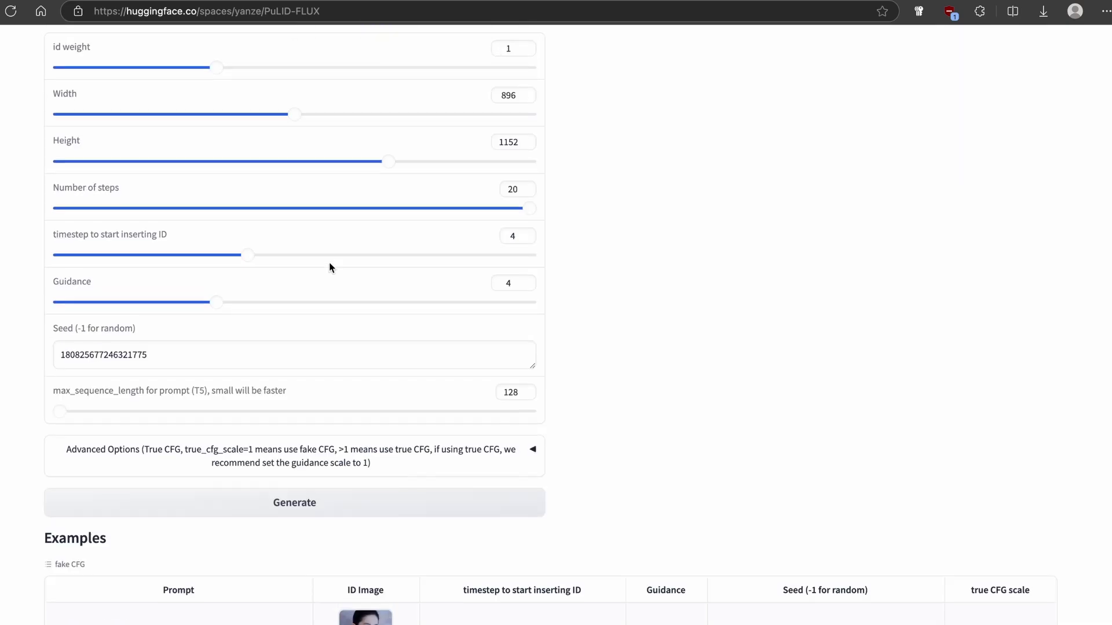
pyautogui.scroll(3, 350, 197)
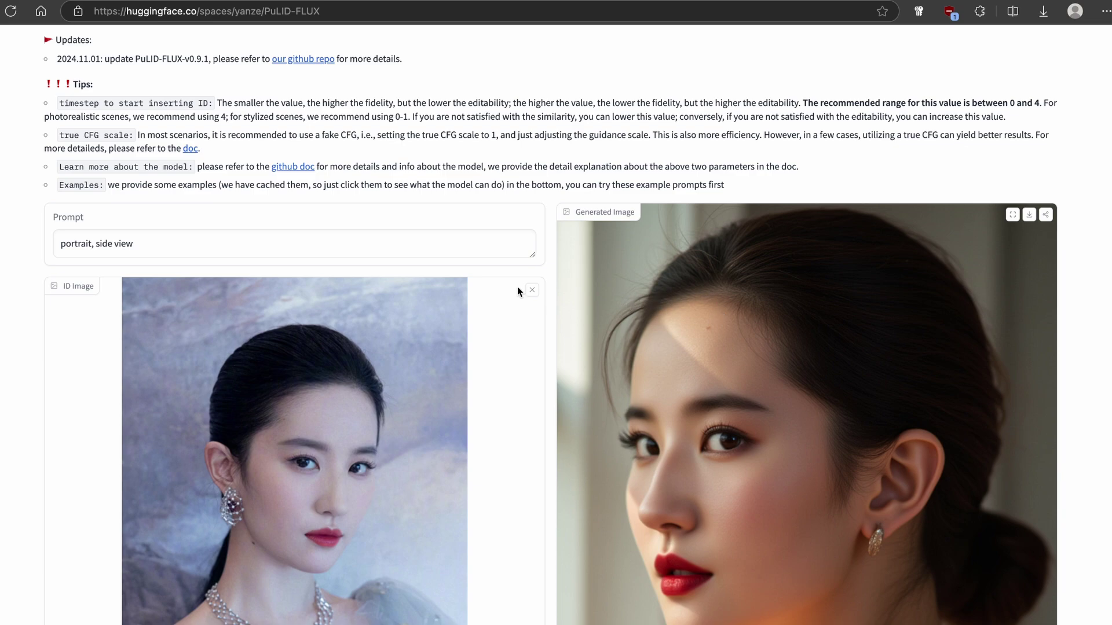
pyautogui.scroll(-1, 498, 238)
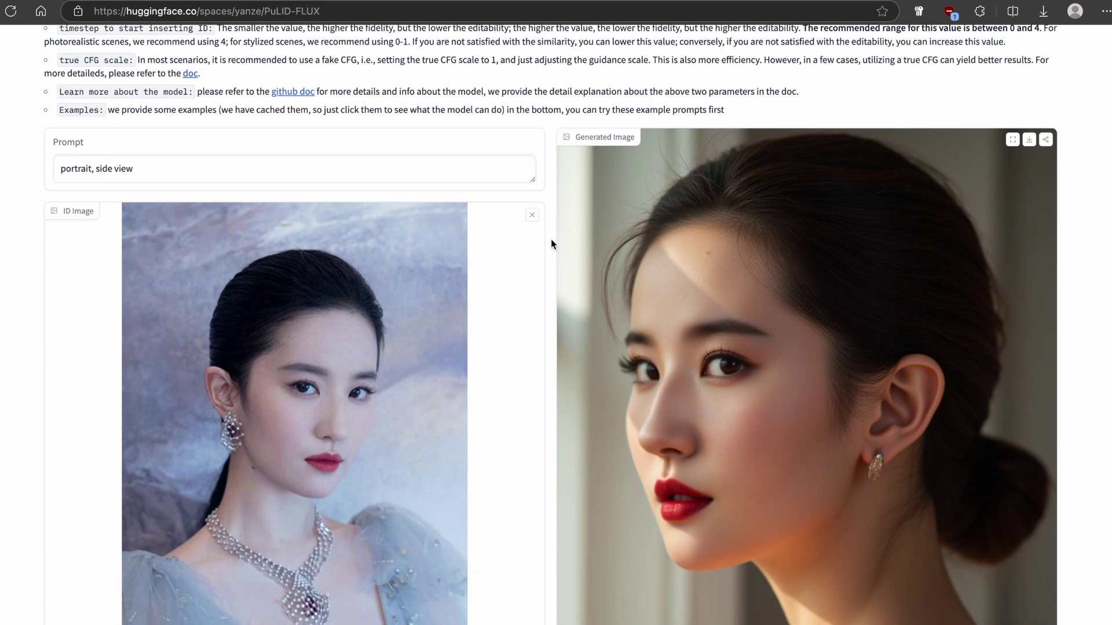
# - Replace the example's ID image with the downloaded surfer picture b10c491c-1756-439b-a246-43b092037274.jpg
pyautogui.click(532, 215)
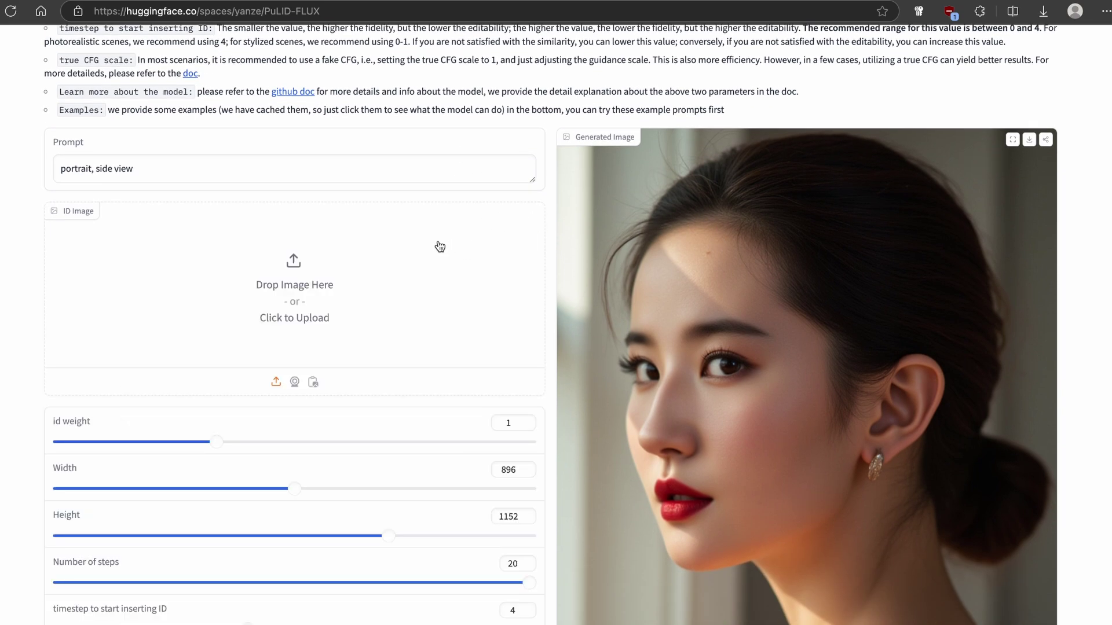
pyautogui.click(313, 259)
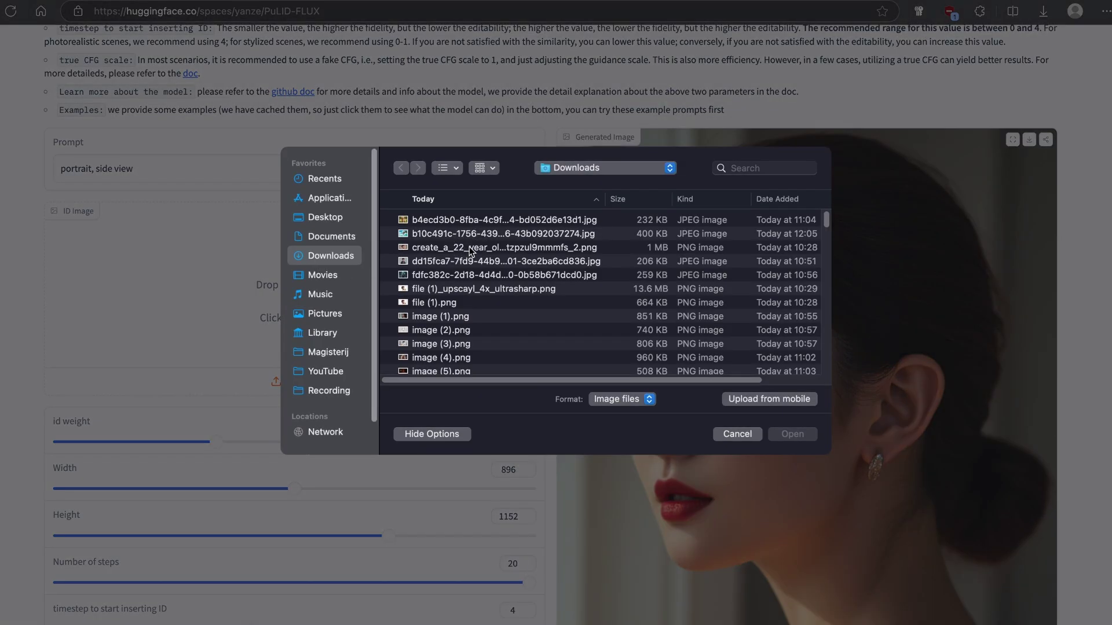
pyautogui.scroll(-3, 468, 249)
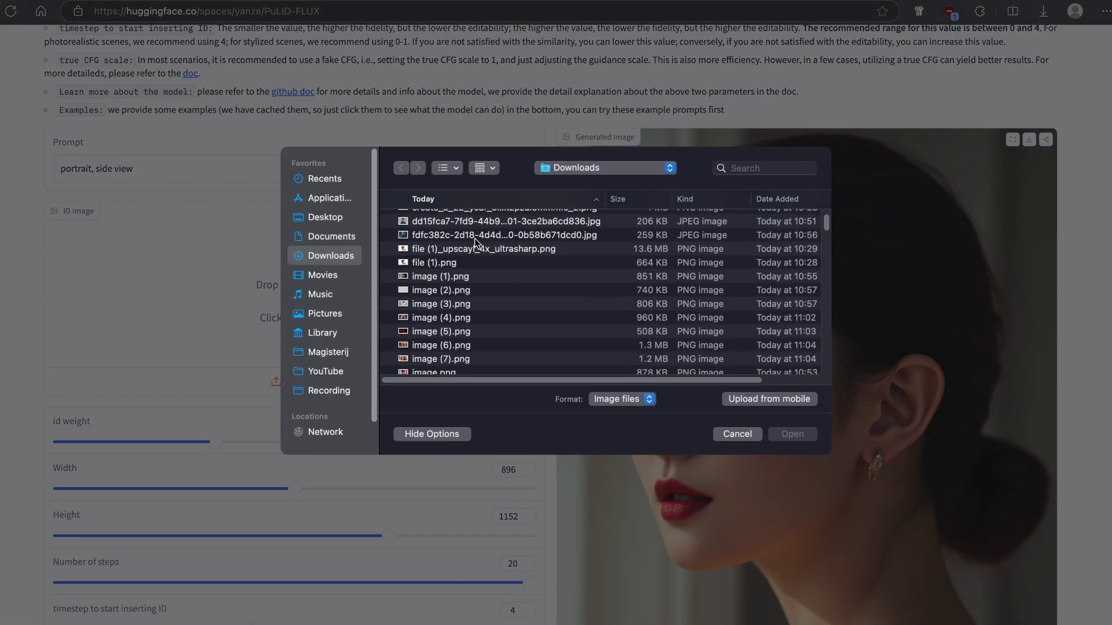
pyautogui.scroll(-5, 470, 283)
pyautogui.scroll(8, 470, 284)
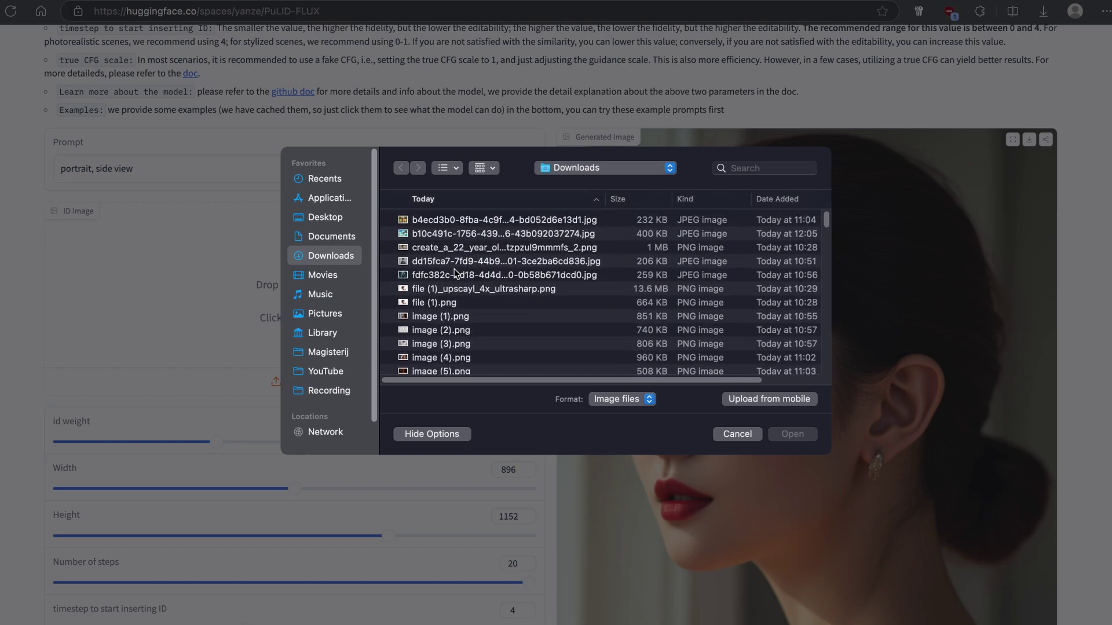
pyautogui.doubleClick(465, 234)
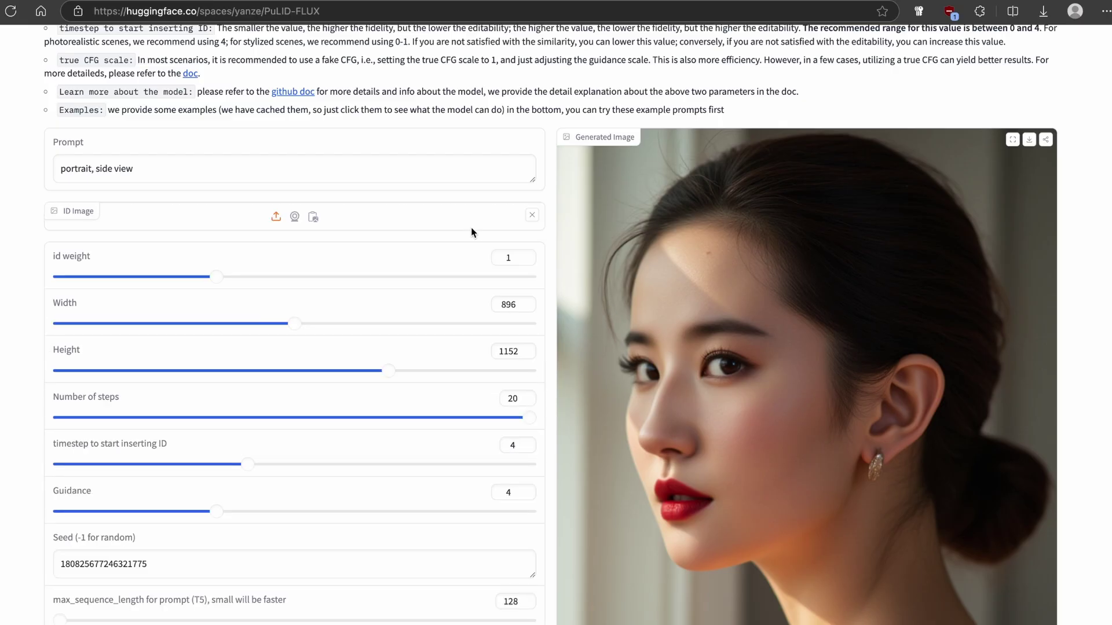
# - Set the width of the generated image to 1270
pyautogui.scroll(-2, 338, 313)
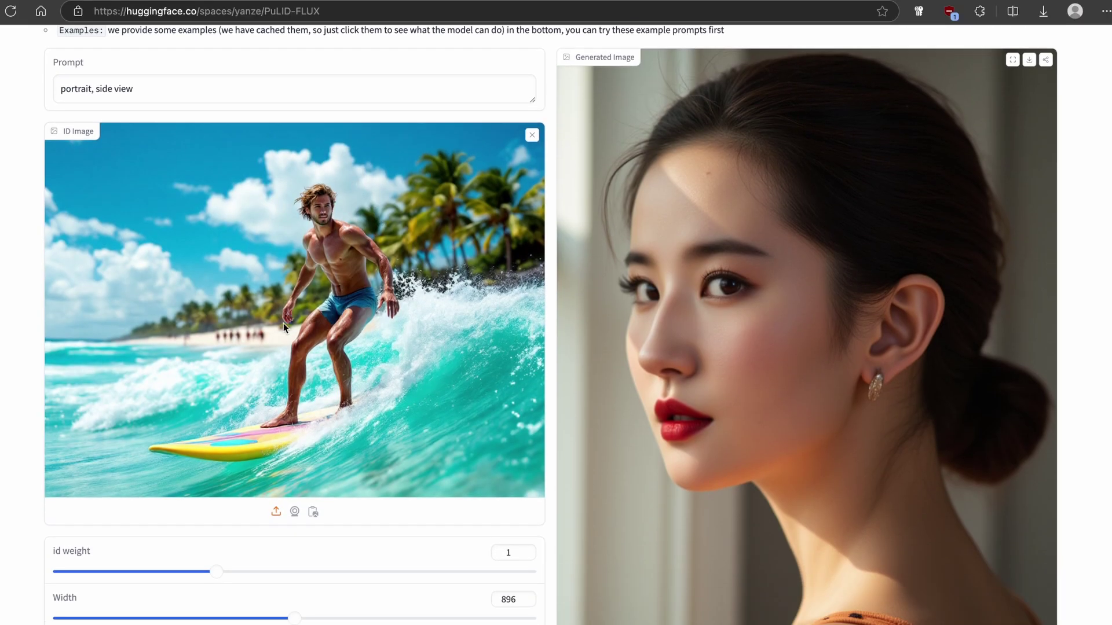
pyautogui.scroll(-3, 284, 313)
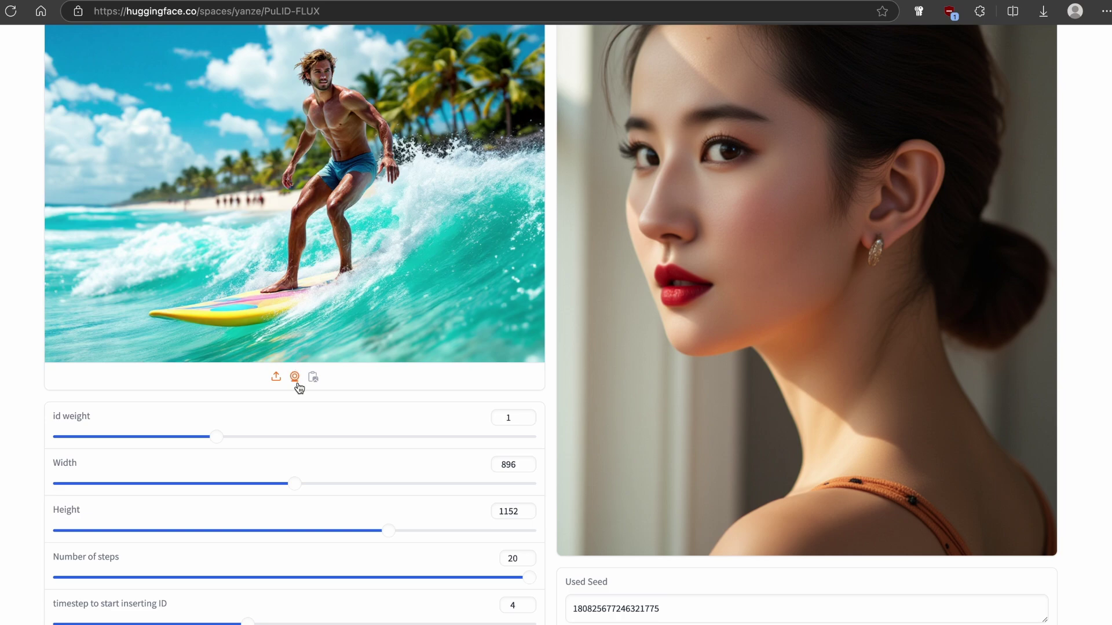
pyautogui.scroll(-5, 310, 404)
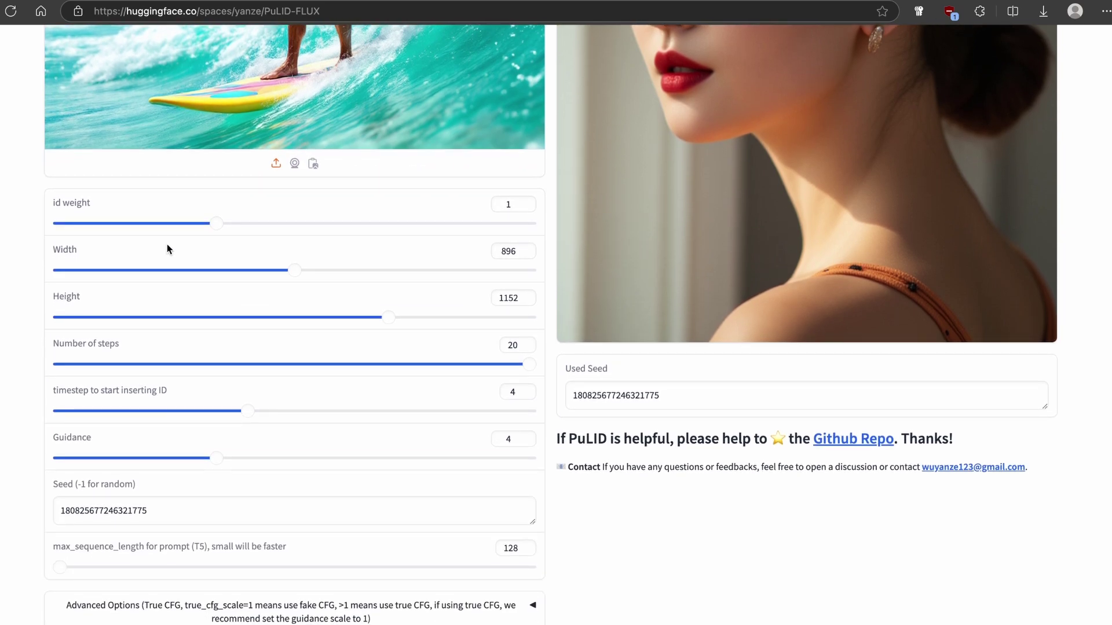
pyautogui.doubleClick(62, 248)
pyautogui.doubleClick(65, 299)
pyautogui.click(523, 254)
pyautogui.doubleClick(513, 250)
pyautogui.write('1270')
# - Set the height of the generated image to 720
pyautogui.doubleClick(513, 299)
pyautogui.click(513, 299)
pyautogui.write('7')
pyautogui.hotkey('ctrl', 'a')
pyautogui.press('BackSpace')
pyautogui.write('720')
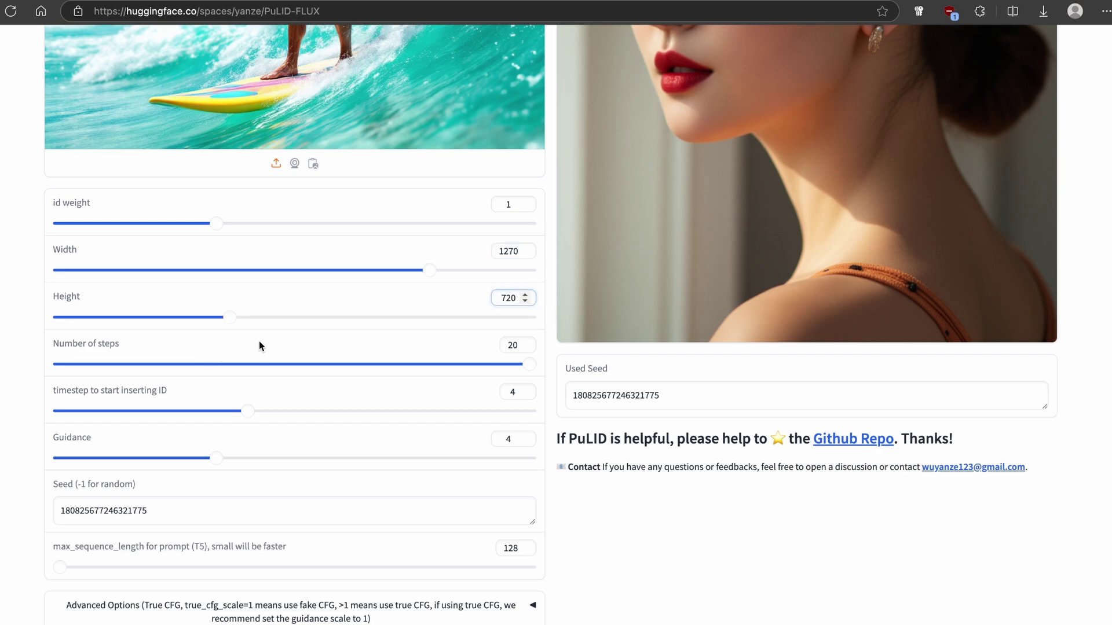
# - Review the prompt "portrait, side view", the surfer ID image and the remaining generation settings
pyautogui.scroll(-3, 259, 345)
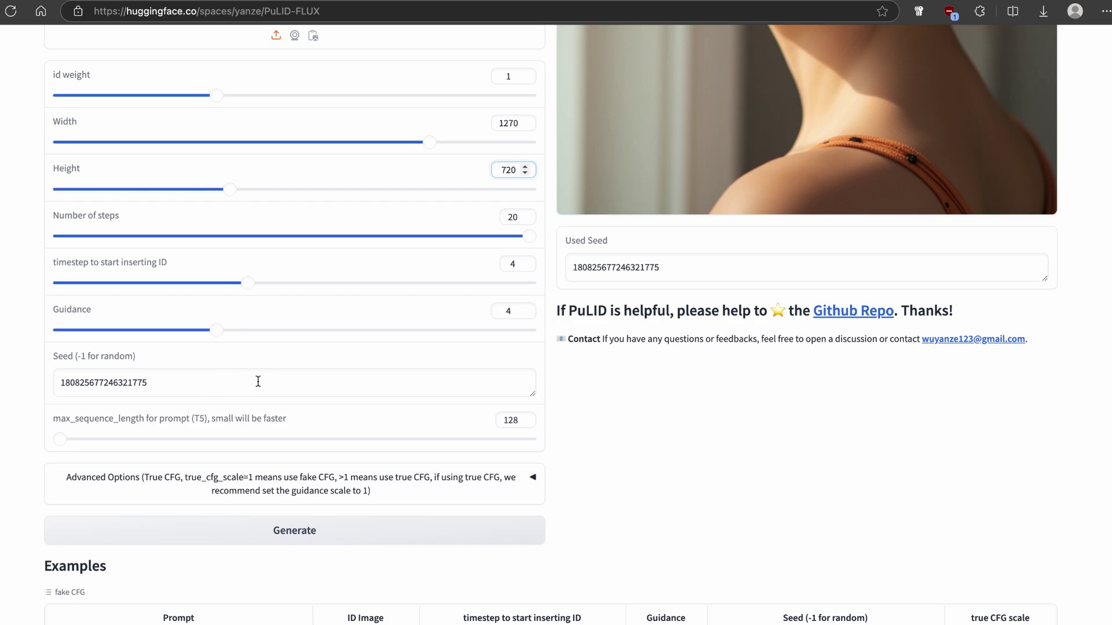
pyautogui.scroll(12, 325, 306)
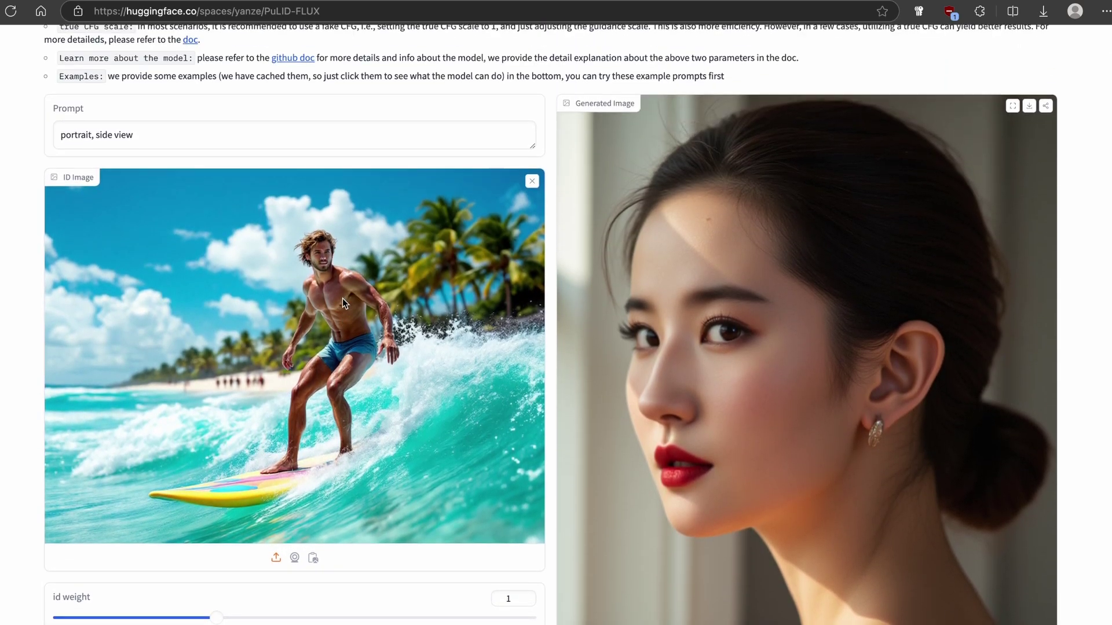
pyautogui.tripleClick(220, 119)
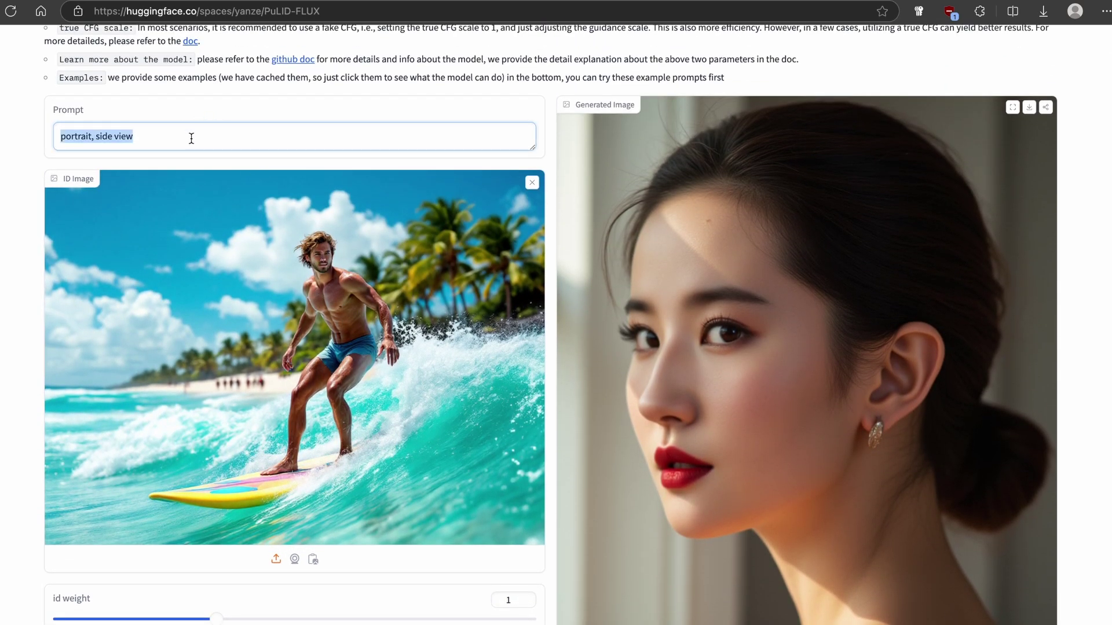
pyautogui.click(113, 127)
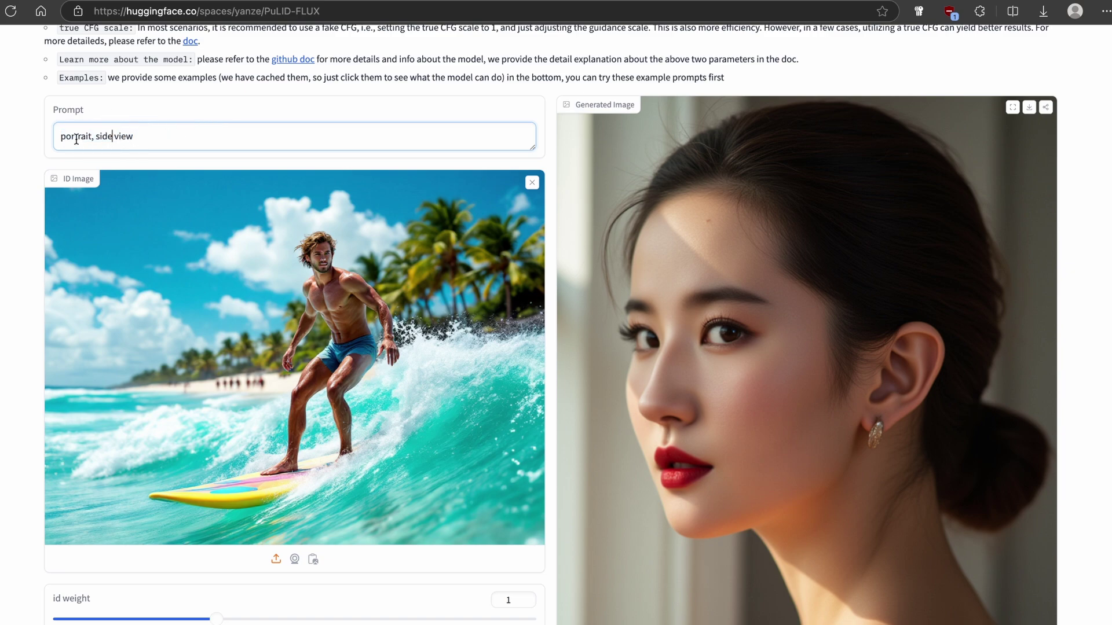
pyautogui.doubleClick(100, 137)
pyautogui.click(177, 135)
pyautogui.scroll(-2, 352, 272)
pyautogui.scroll(-6, 383, 200)
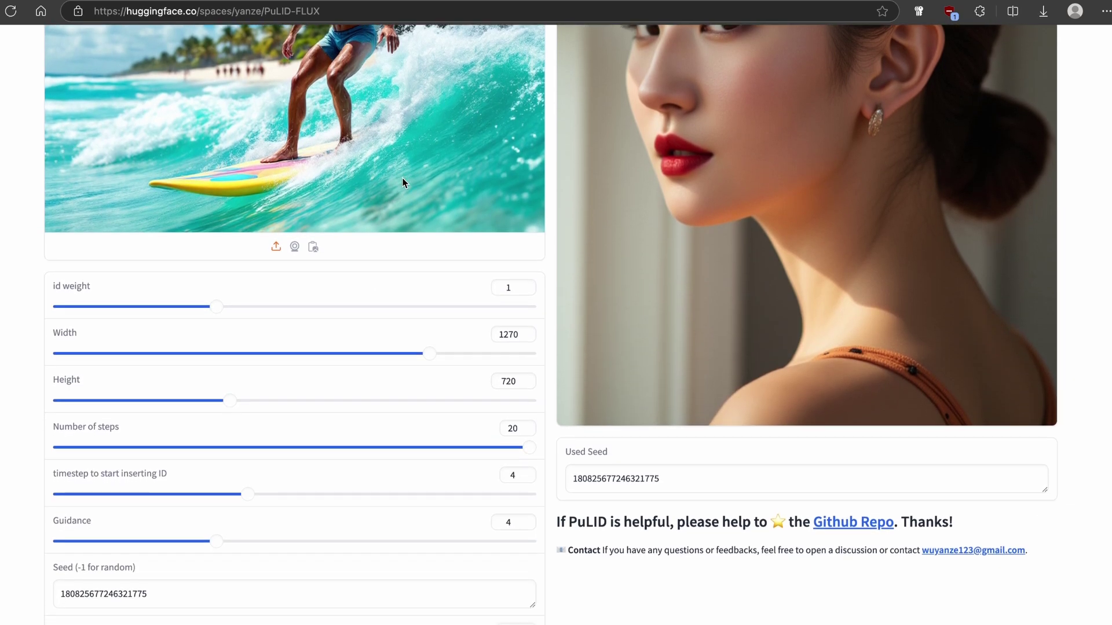
pyautogui.scroll(-3, 411, 172)
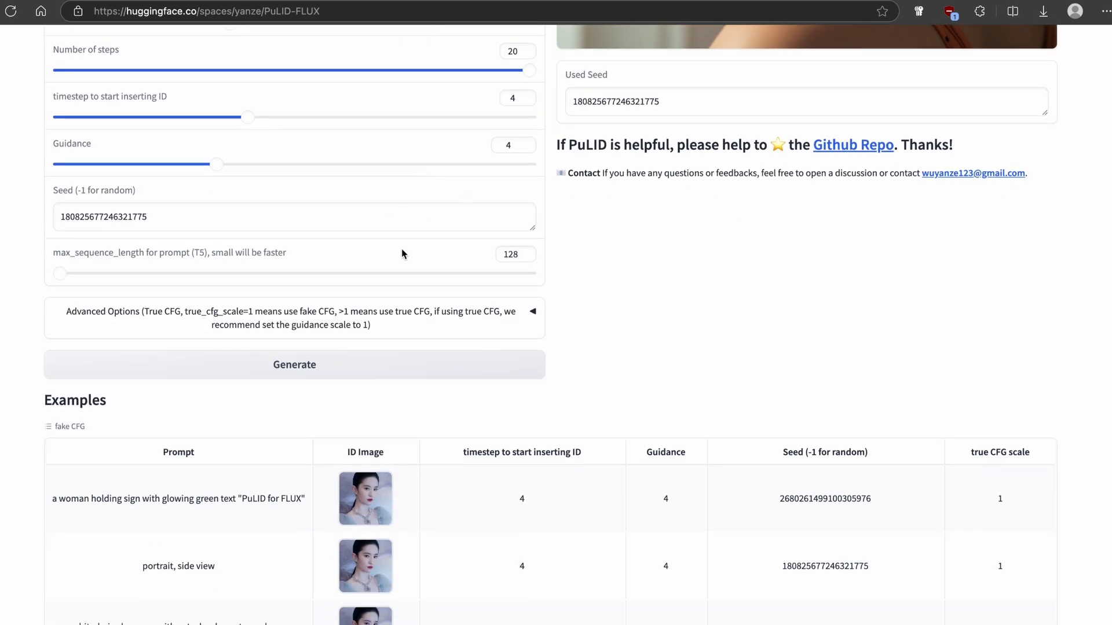
pyautogui.scroll(10, 438, 270)
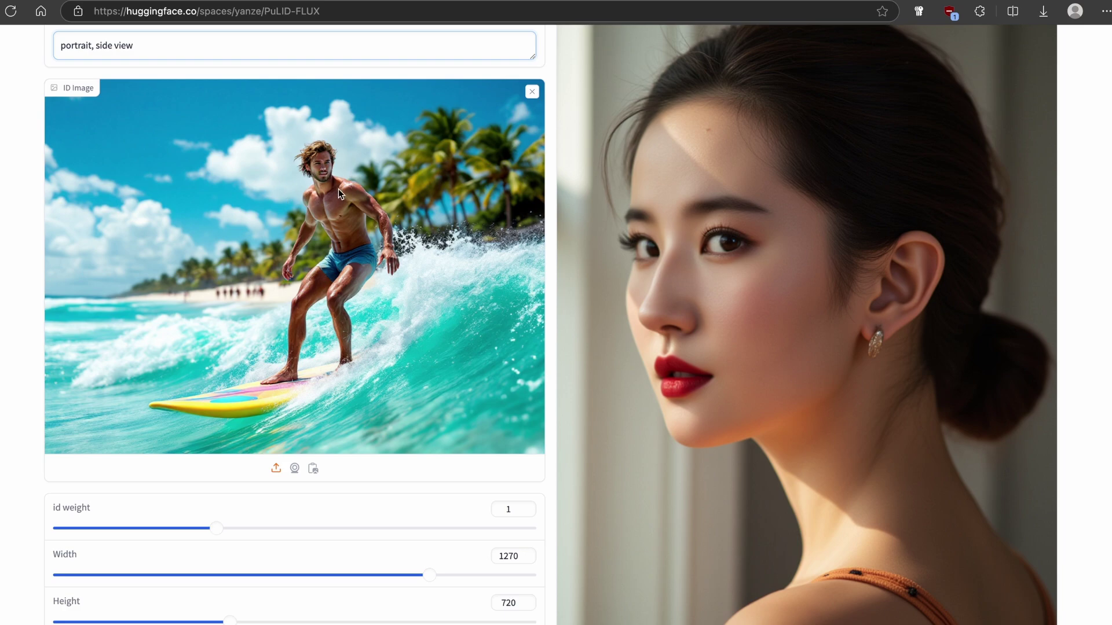
pyautogui.scroll(-10, 318, 280)
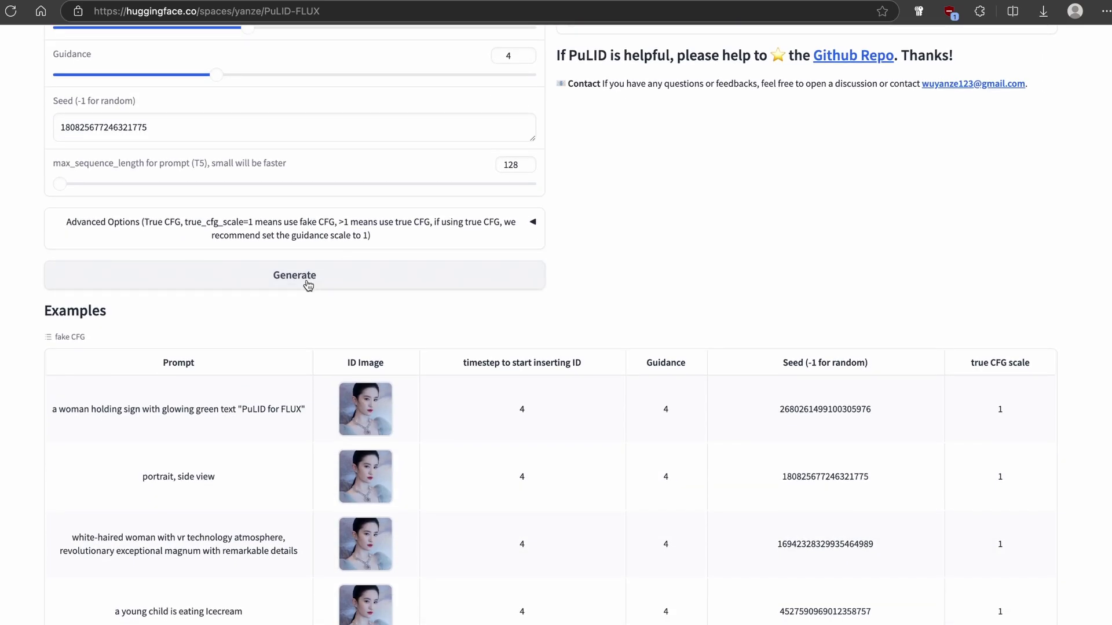
# - Generate the side-view portrait from the surfer ID image and compare the result with the ID image
pyautogui.click(506, 264)
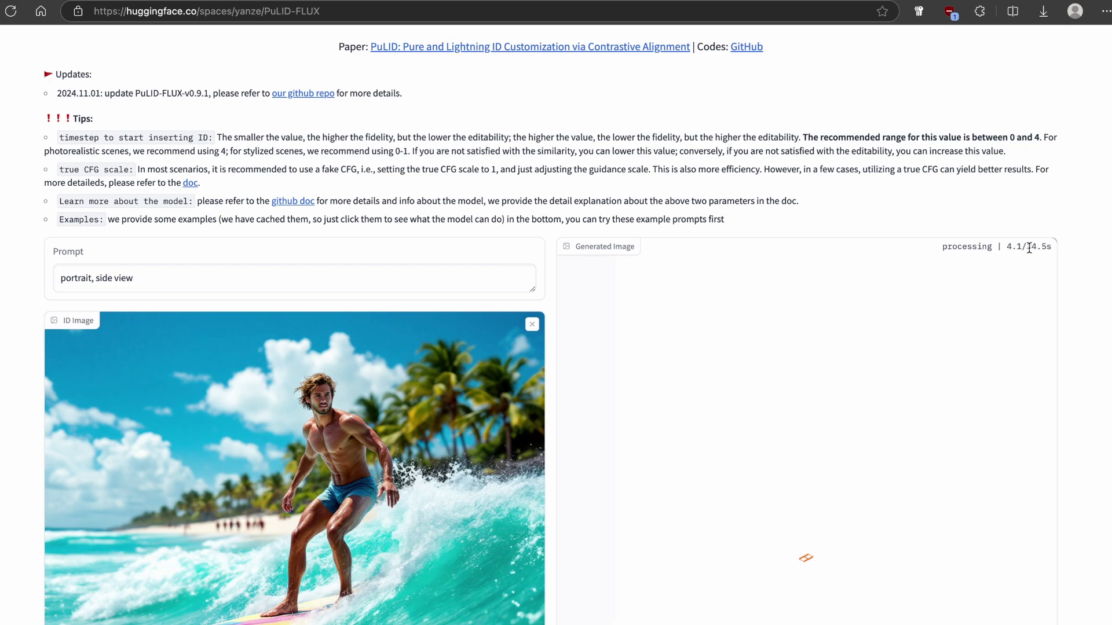
pyautogui.moveTo(1029, 248); pyautogui.dragTo(1057, 244)
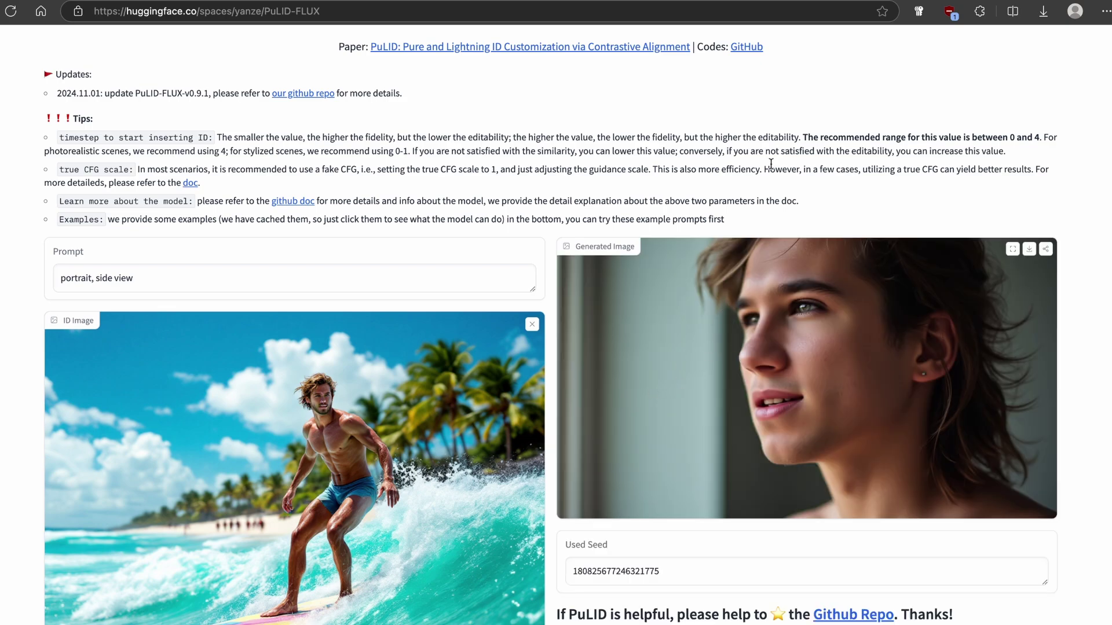
pyautogui.scroll(-1, 770, 165)
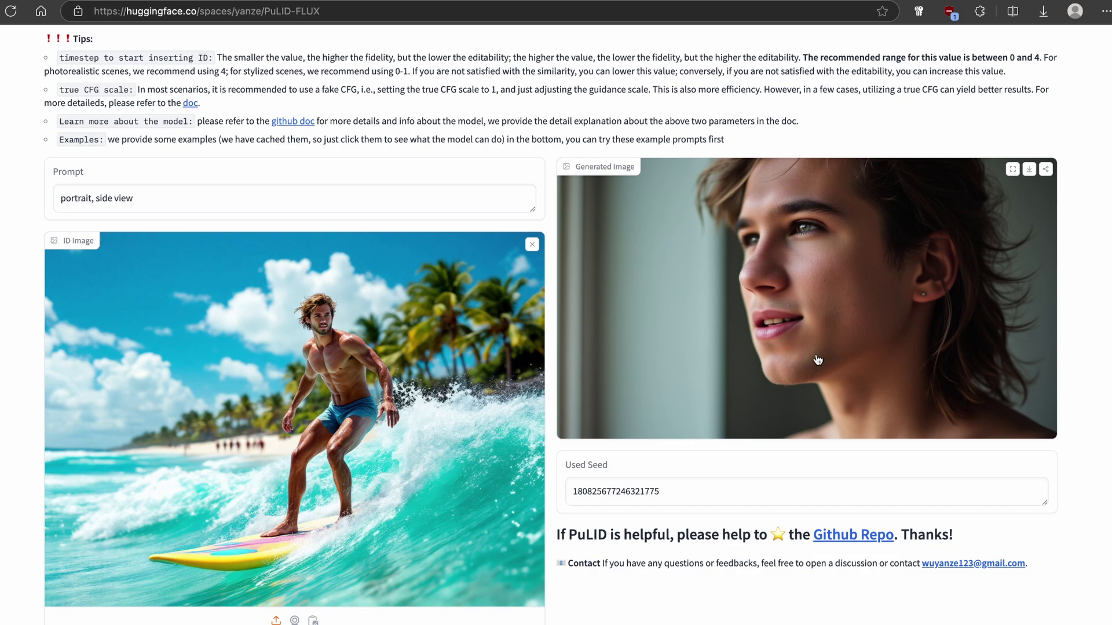
pyautogui.scroll(1, 183, 213)
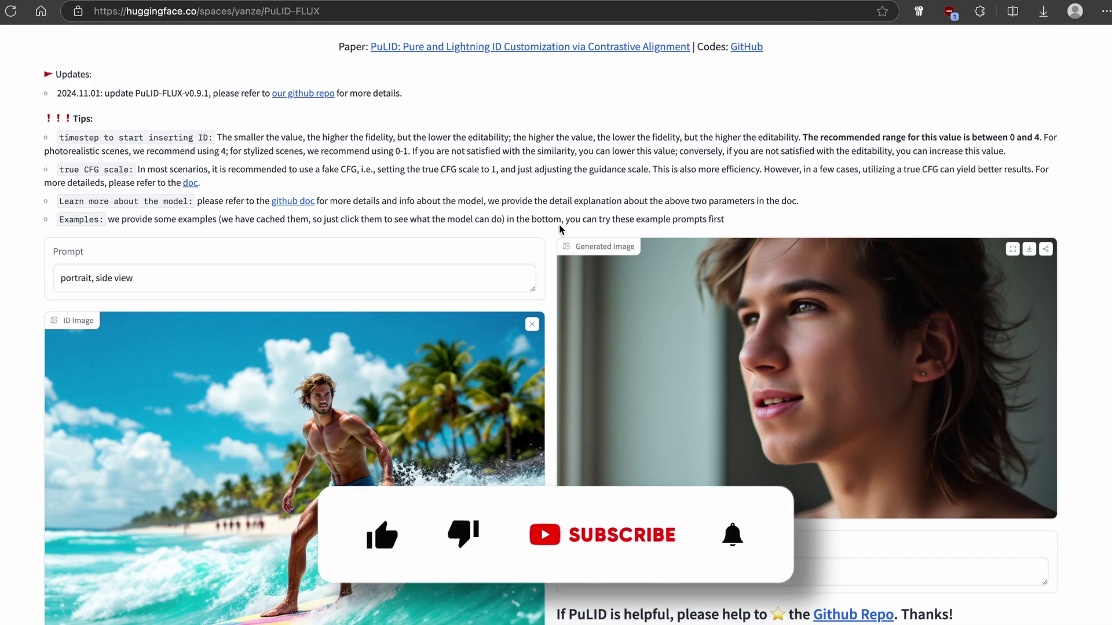
# - Load the "portrait, pixar" example from the fake CFG examples
pyautogui.scroll(-1, 464, 260)
pyautogui.scroll(-15, 464, 260)
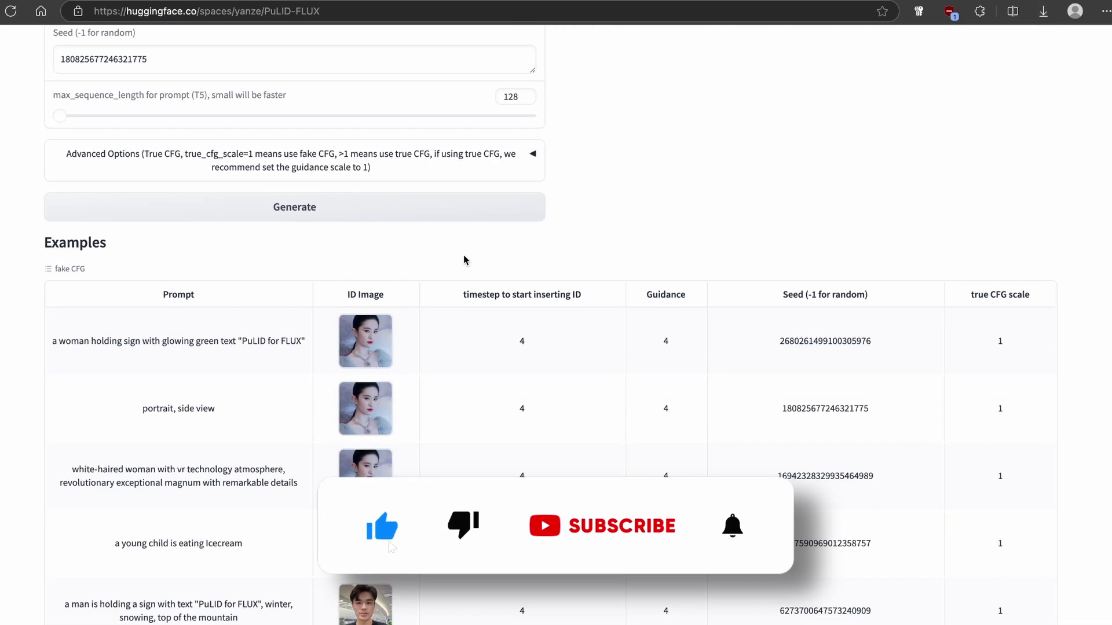
pyautogui.scroll(-6, 464, 260)
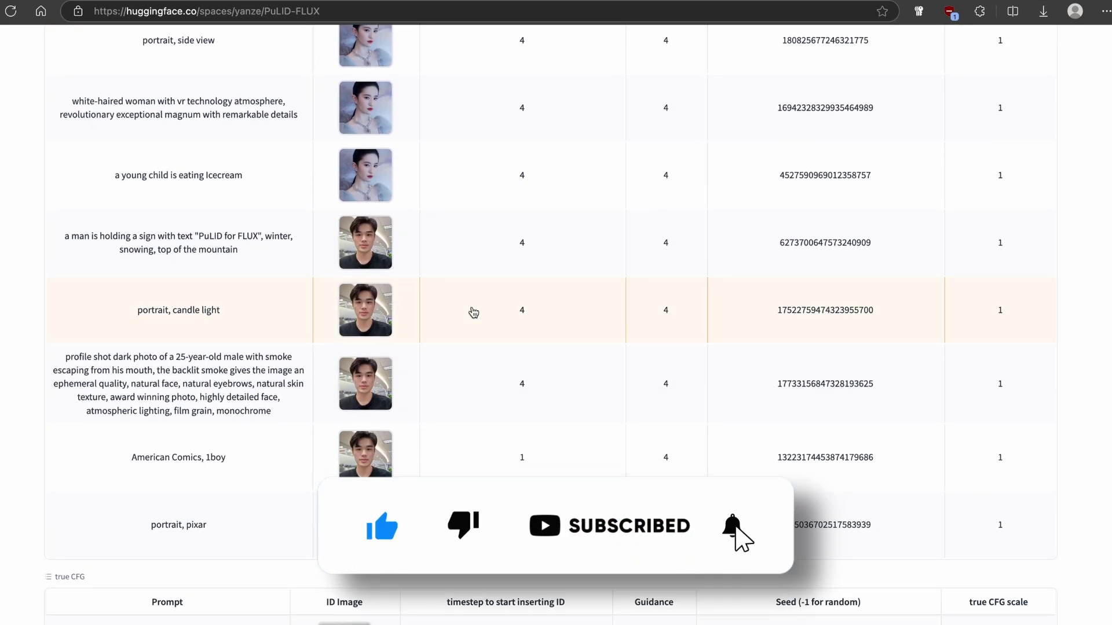
pyautogui.scroll(-1, 493, 325)
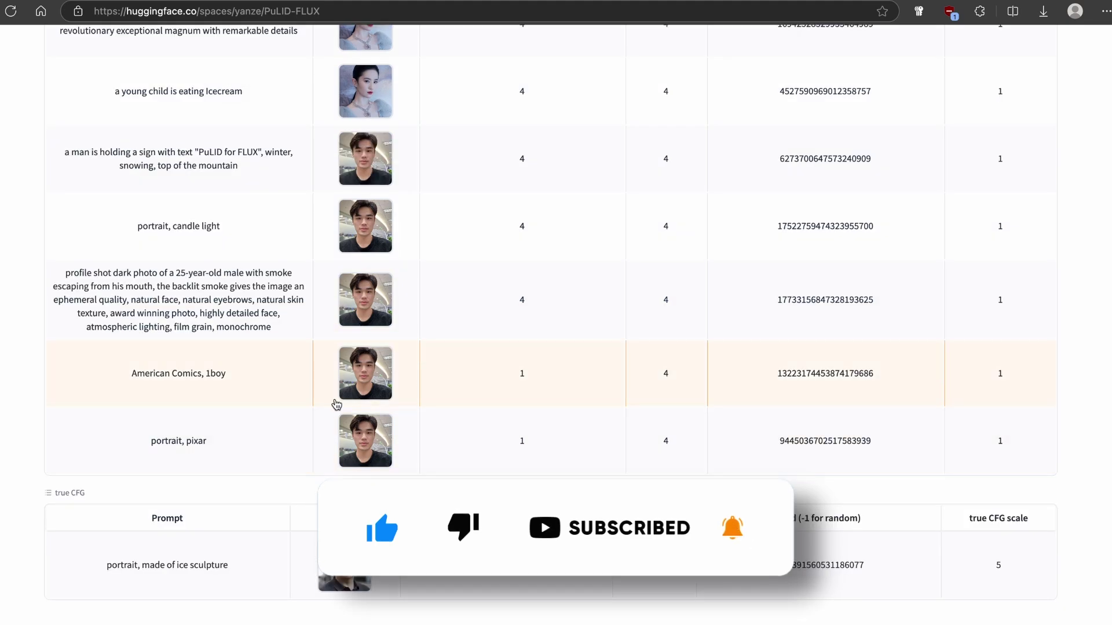
pyautogui.scroll(5, 163, 459)
pyautogui.scroll(15, 248, 474)
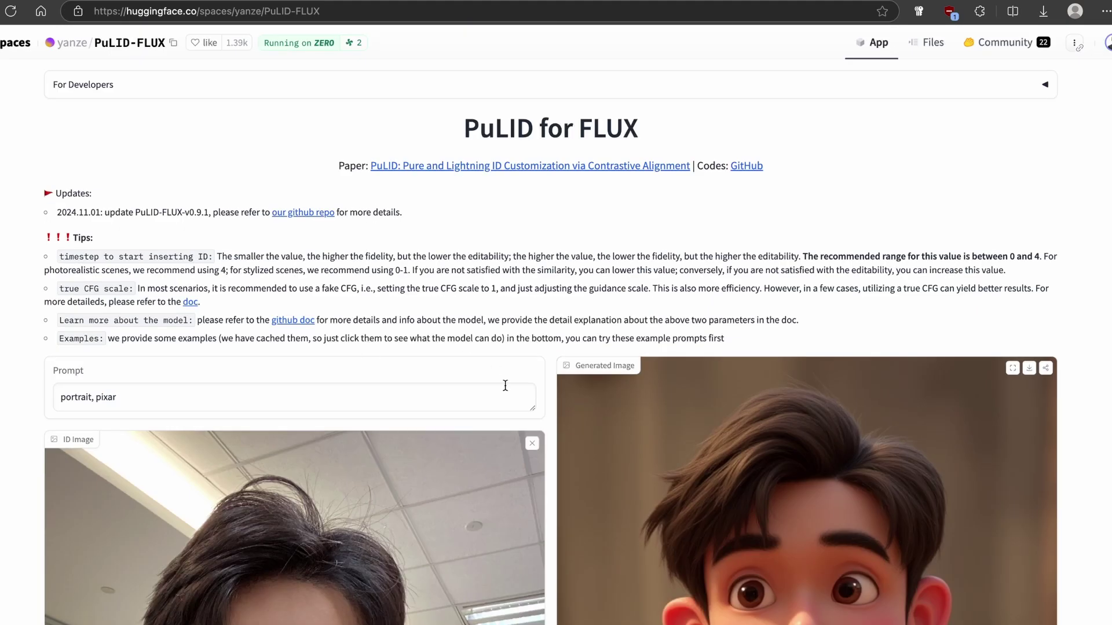
# - Replace the Pixar example's ID image with the surfer picture b10c491c-1756-439b-a246-43b092037274.jpg from Downloads
pyautogui.click(532, 444)
pyautogui.scroll(-3, 280, 360)
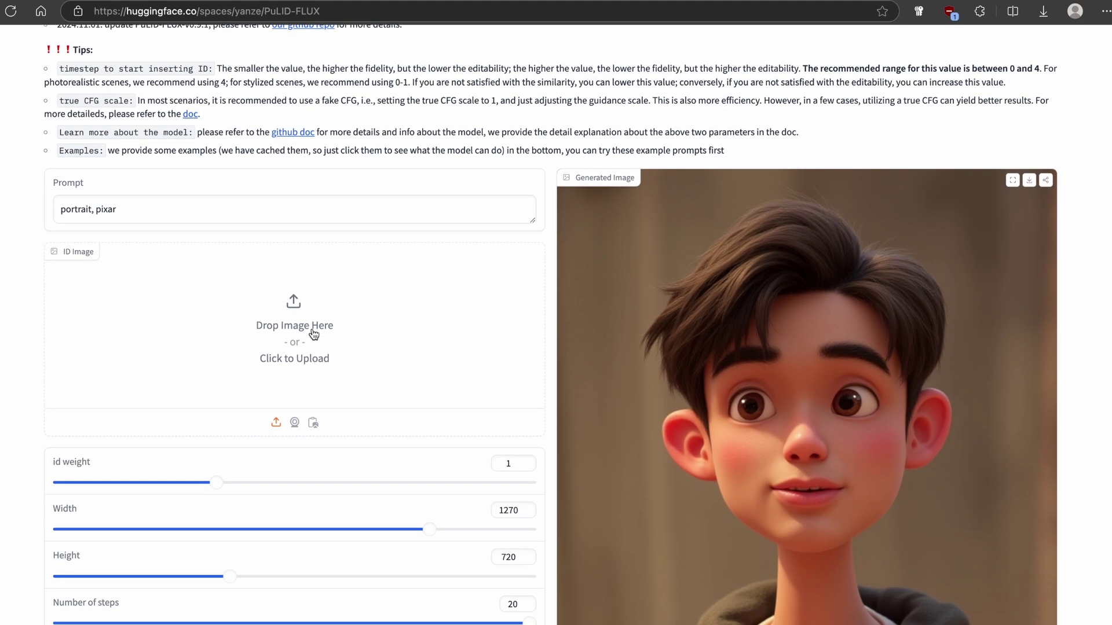
pyautogui.click(310, 325)
pyautogui.click(482, 234)
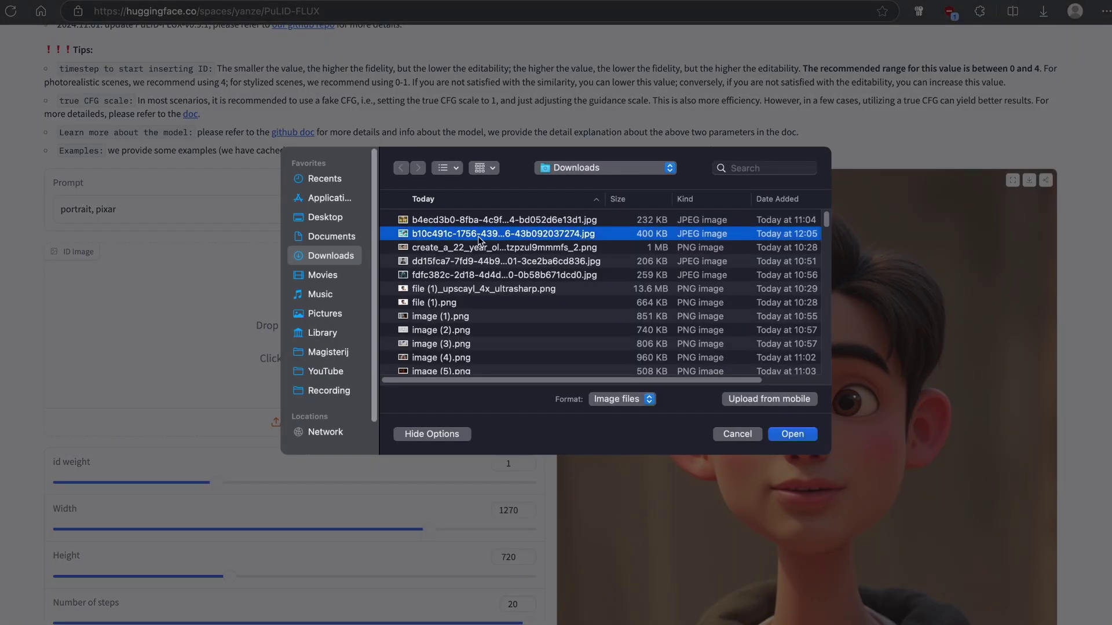
pyautogui.click(779, 436)
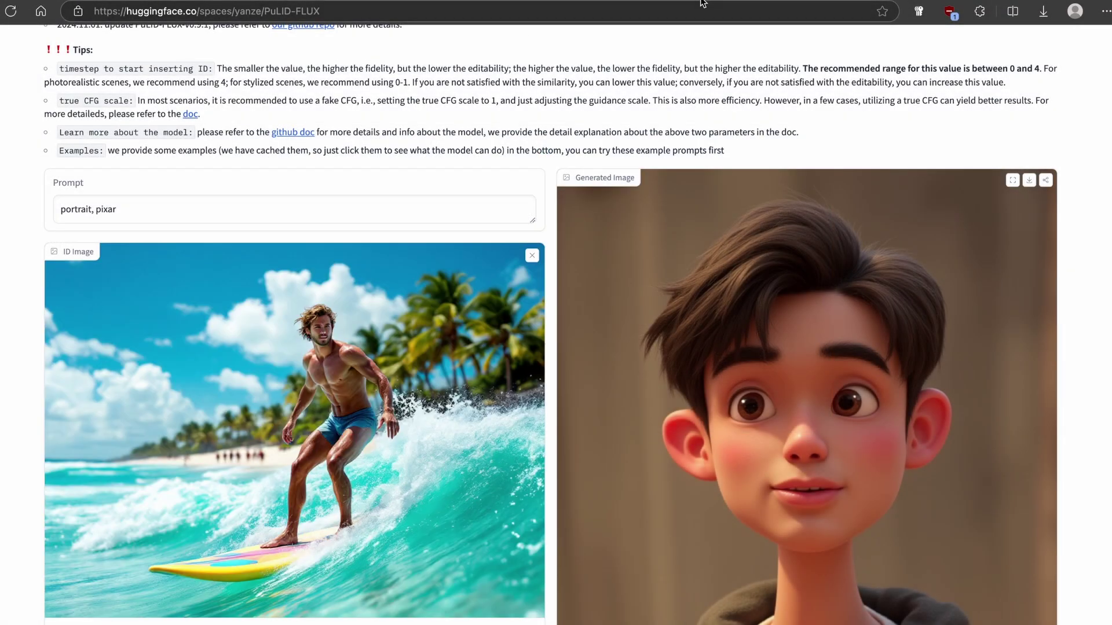
# - Generate the surfer portrait with the prompt "portrait, pixar" and compare the result with the ID image
pyautogui.scroll(-1, 276, 196)
pyautogui.click(69, 129)
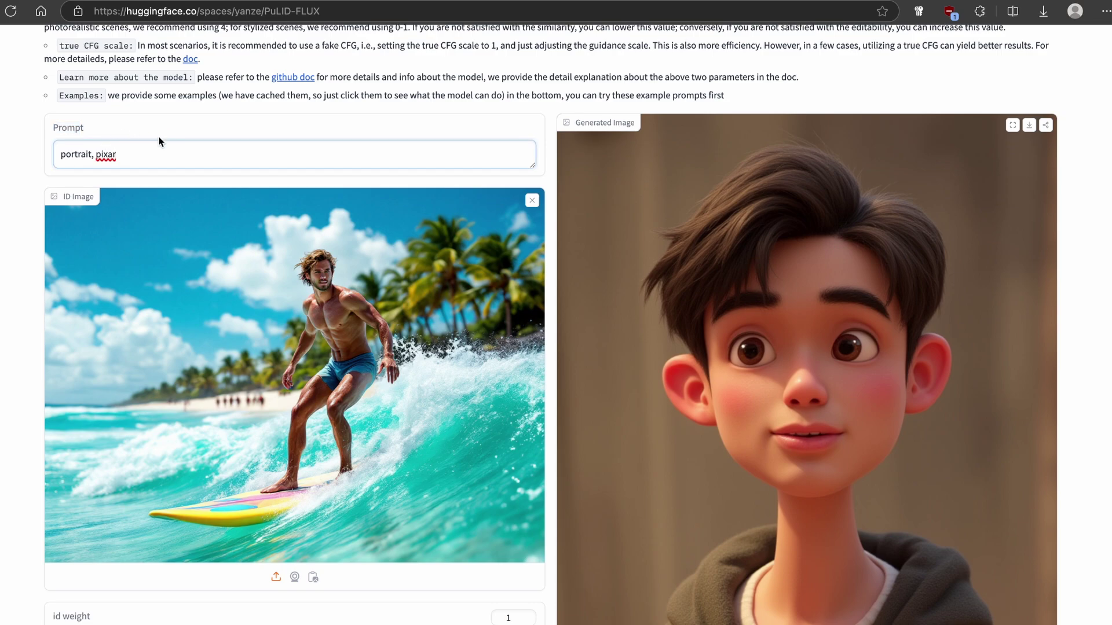
pyautogui.moveTo(130, 156); pyautogui.dragTo(96, 156)
pyautogui.scroll(-7, 411, 233)
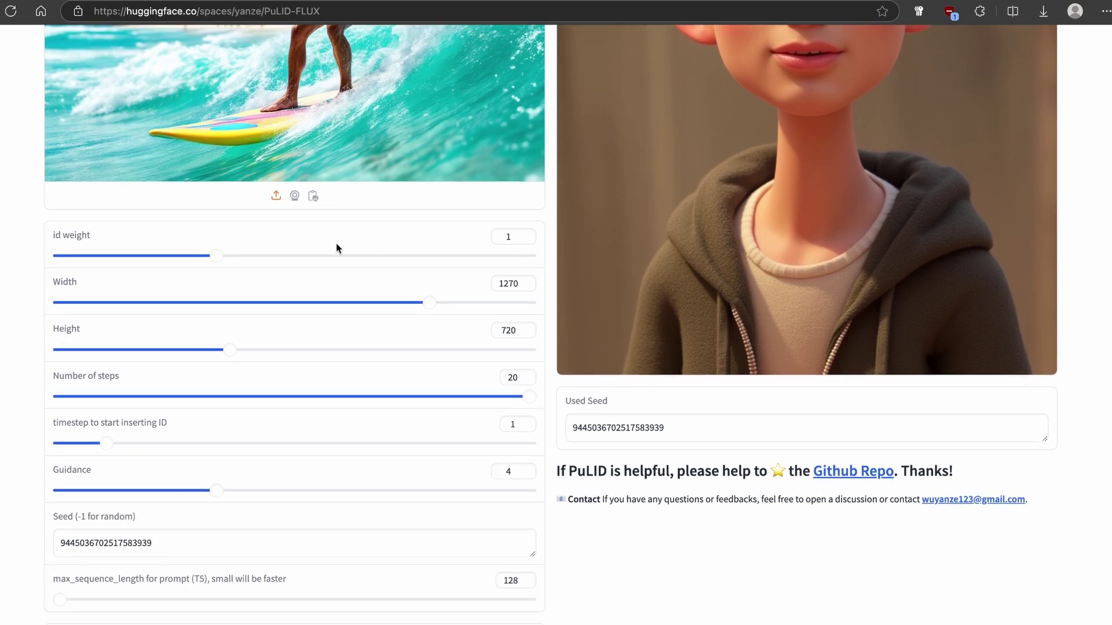
pyautogui.scroll(-4, 337, 248)
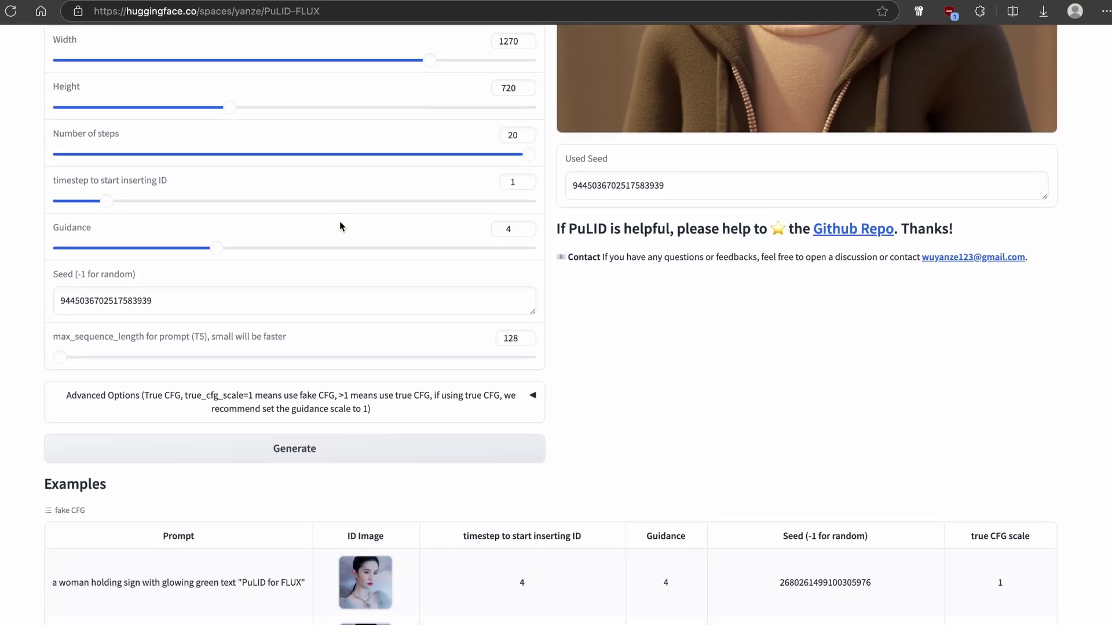
pyautogui.click(371, 450)
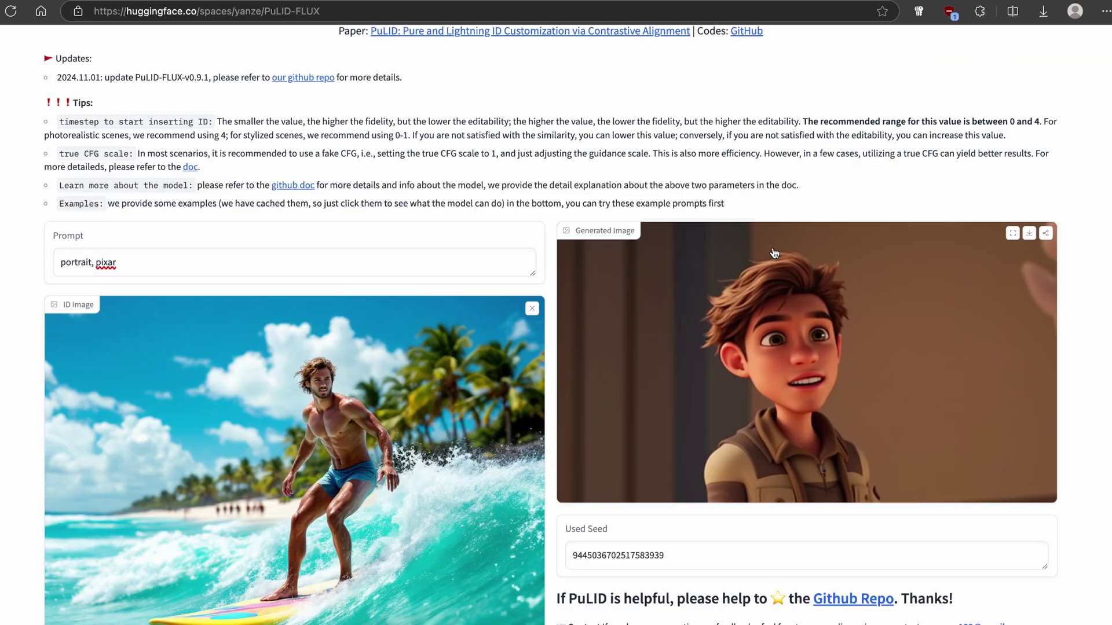
pyautogui.scroll(-2, 315, 191)
pyautogui.scroll(1, 322, 197)
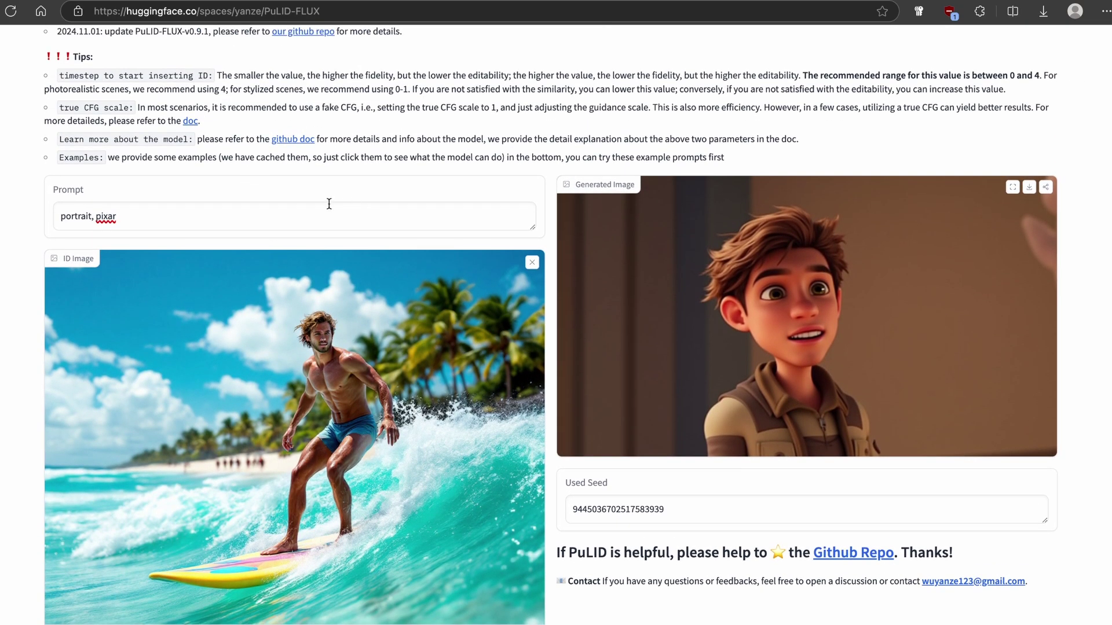
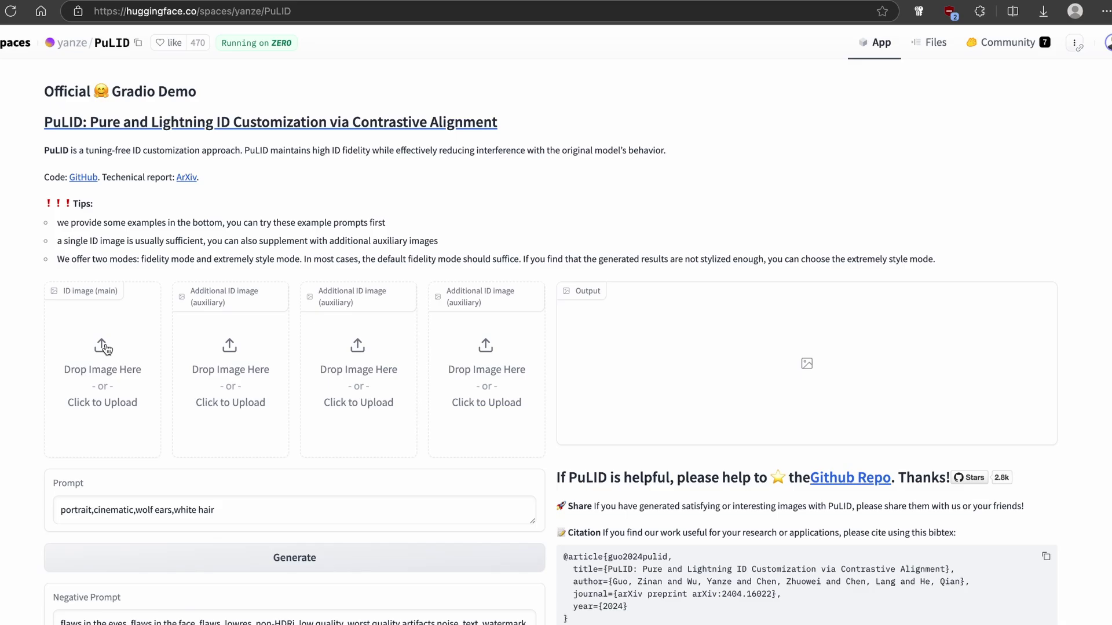
# - In the yanze/PuLID space, upload the surfer picture b10c491c-1756-439b-a246-43b092037274.jpg as the main ID image
pyautogui.click(106, 349)
pyautogui.click(450, 236)
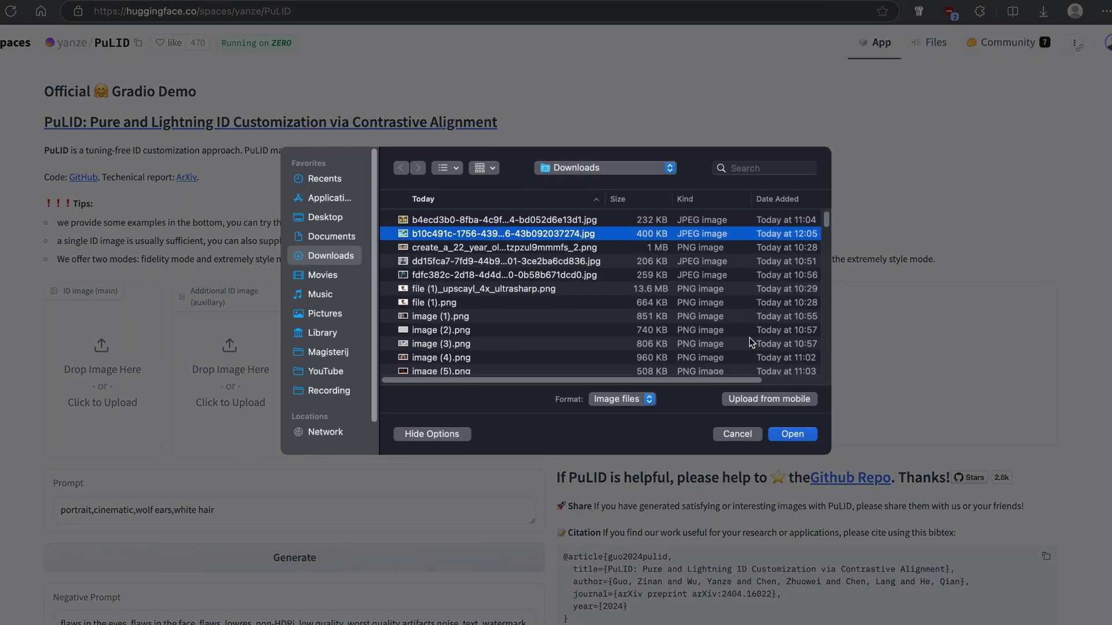
pyautogui.click(792, 435)
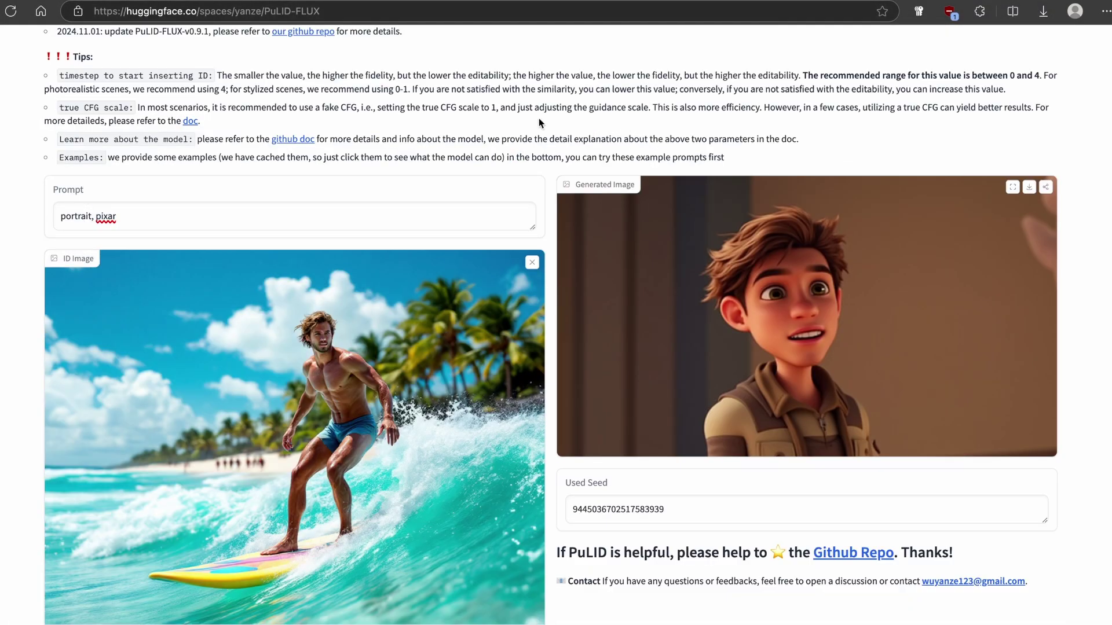
# - Upload the Pixar-style surfer portrait from Downloads as the first additional ID image in the PuLID space
pyautogui.scroll(3, 538, 122)
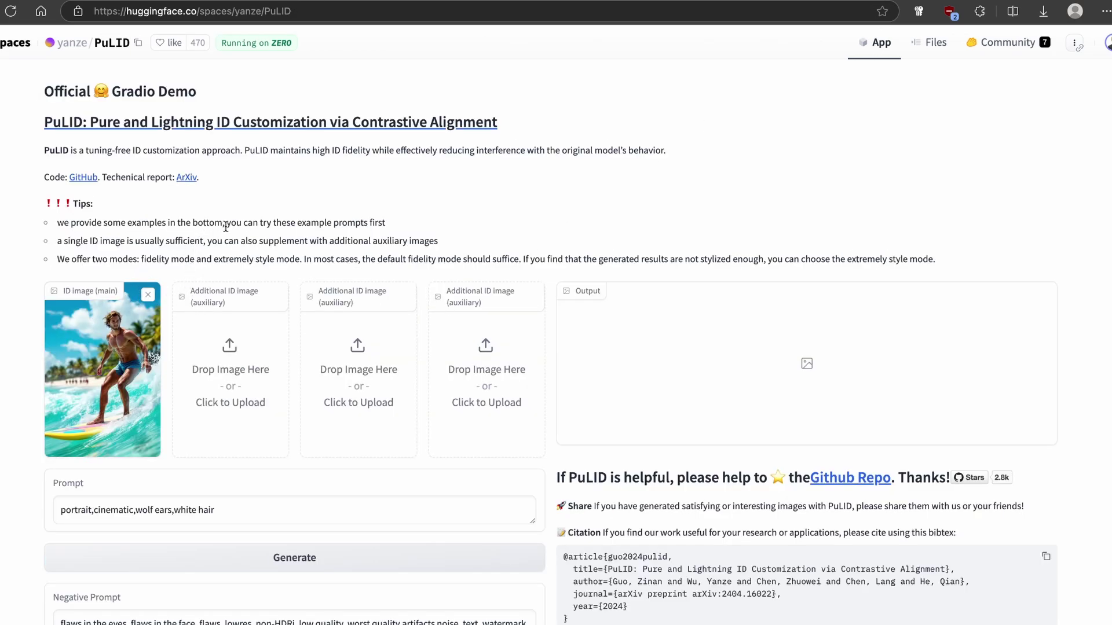
pyautogui.click(231, 344)
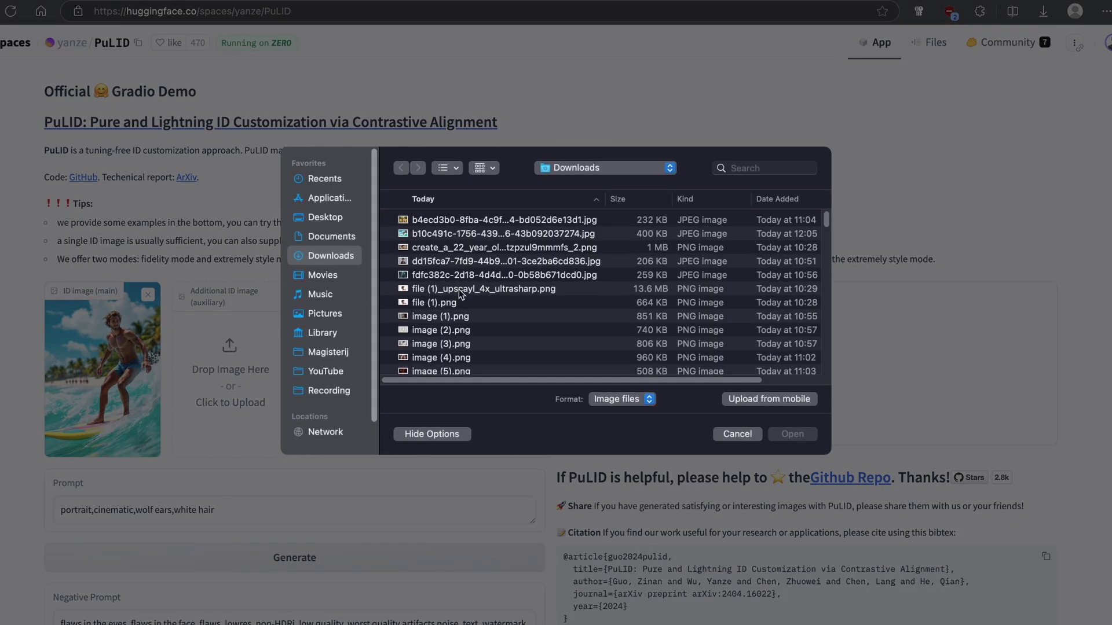
pyautogui.scroll(-3, 463, 294)
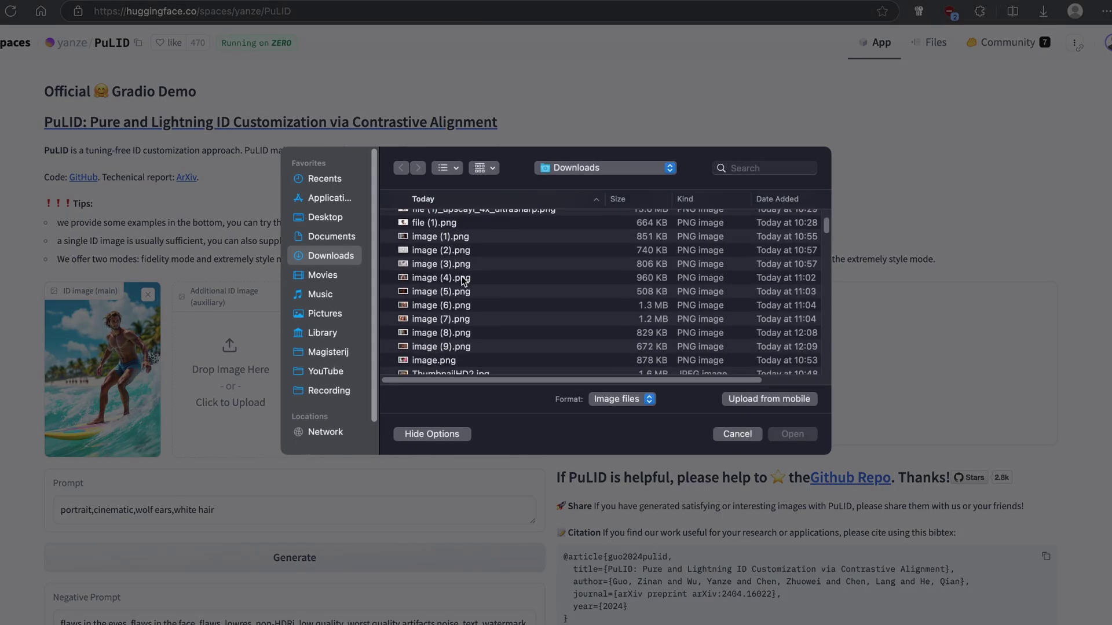
pyautogui.scroll(-3, 458, 295)
pyautogui.doubleClick(457, 295)
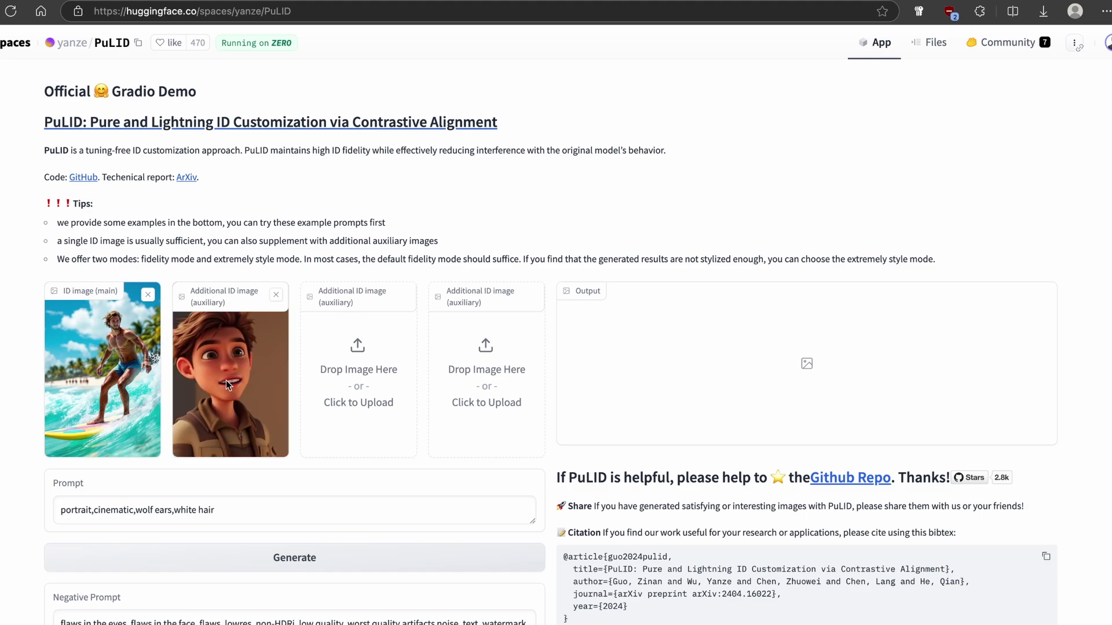
# - Set the output size to a width of 1280 and a height of 720
pyautogui.scroll(-7, 215, 317)
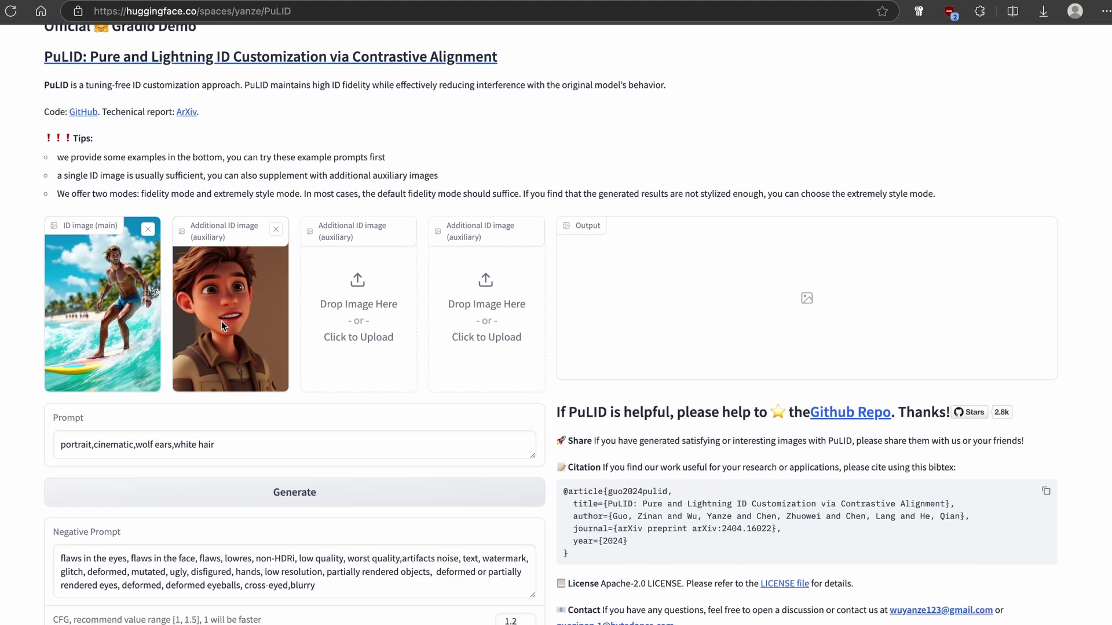
pyautogui.scroll(-1, 191, 347)
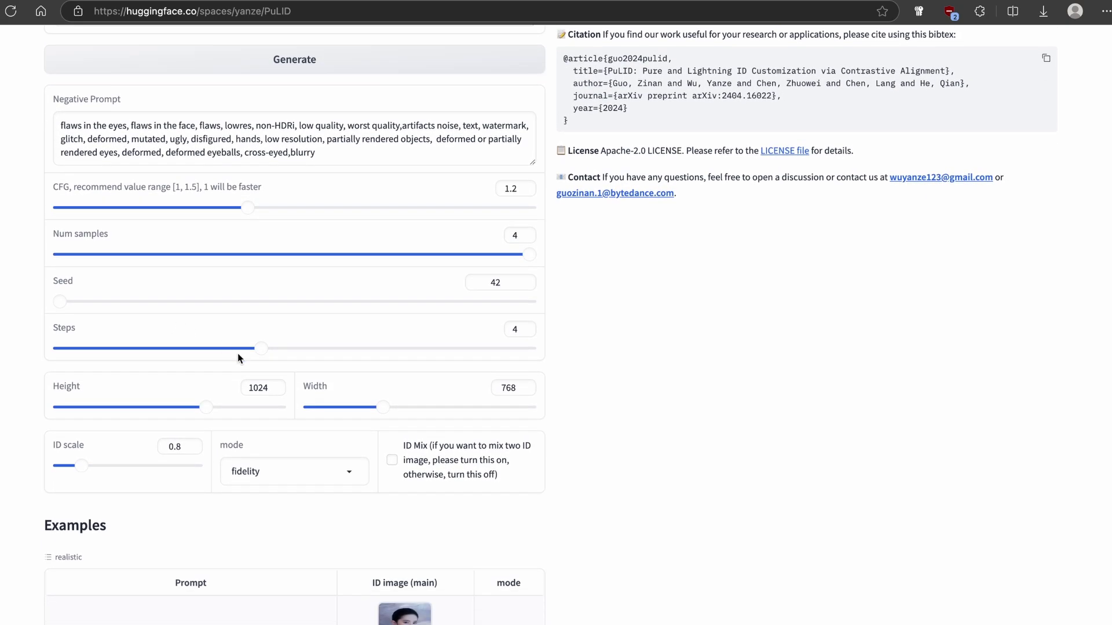
pyautogui.doubleClick(512, 390)
pyautogui.write('128')
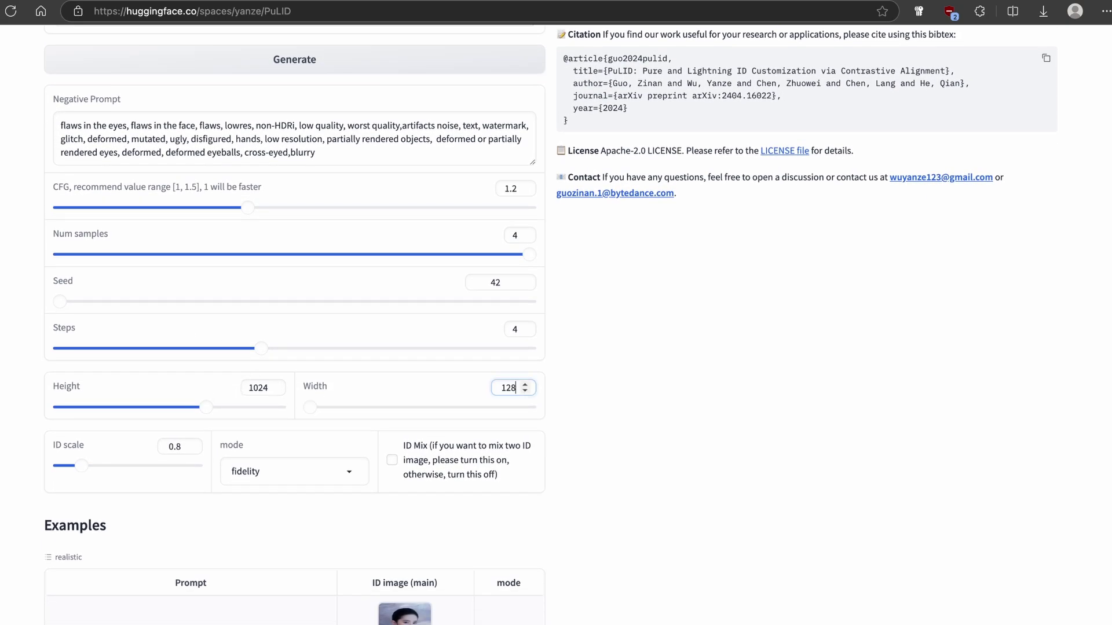
pyautogui.write('0')
pyautogui.doubleClick(255, 387)
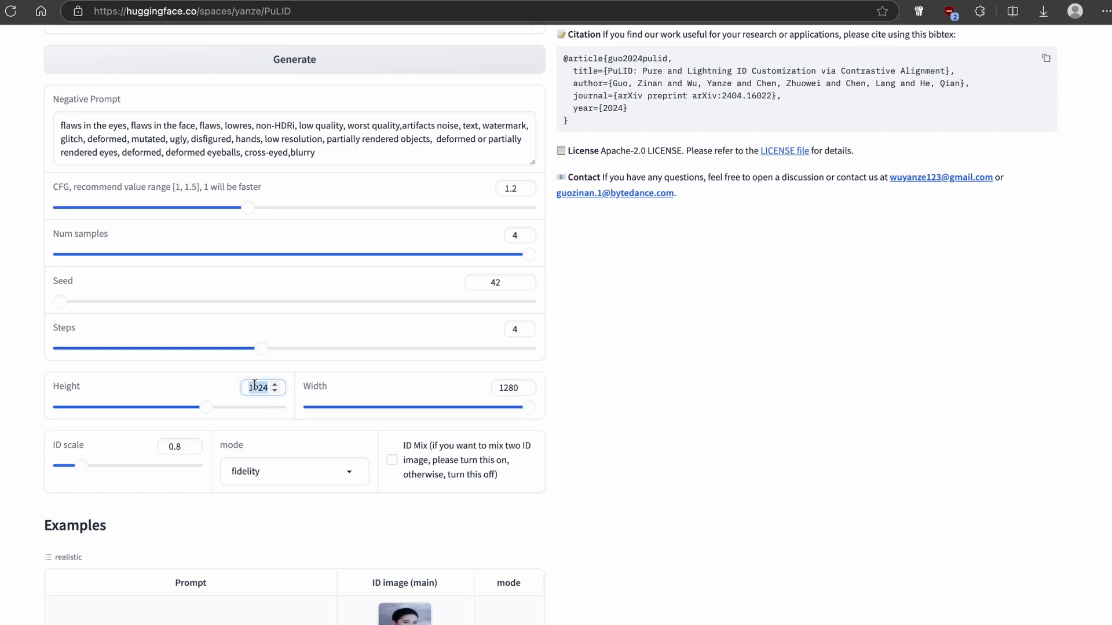
pyautogui.write('720')
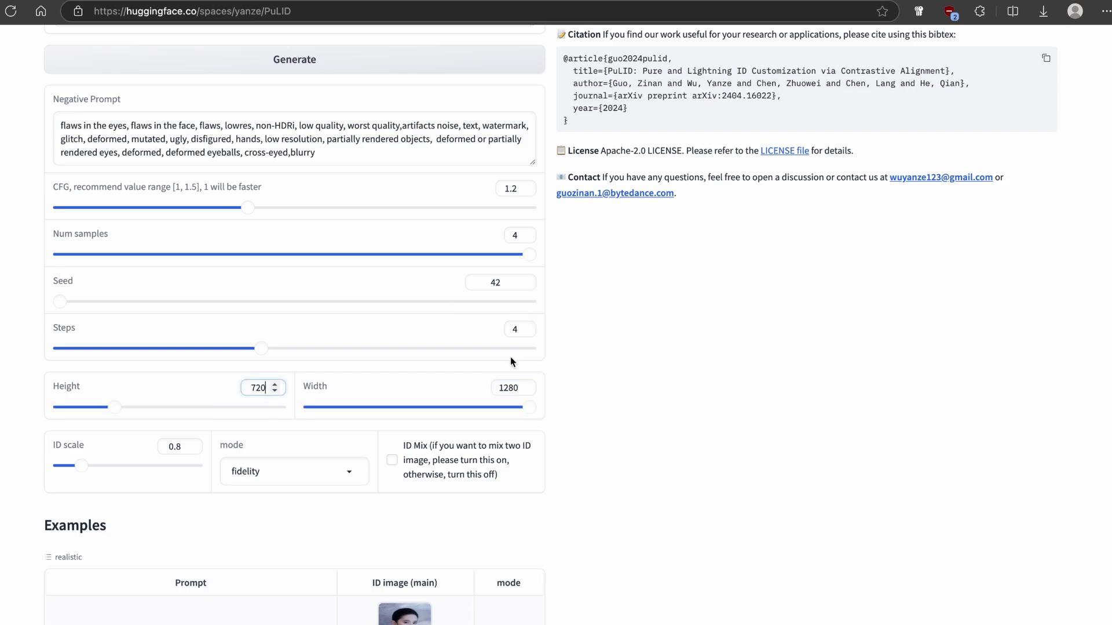
# - Check the available generation modes, keep fidelity selected, and look through the example prompts
pyautogui.scroll(-1, 346, 437)
pyautogui.click(327, 442)
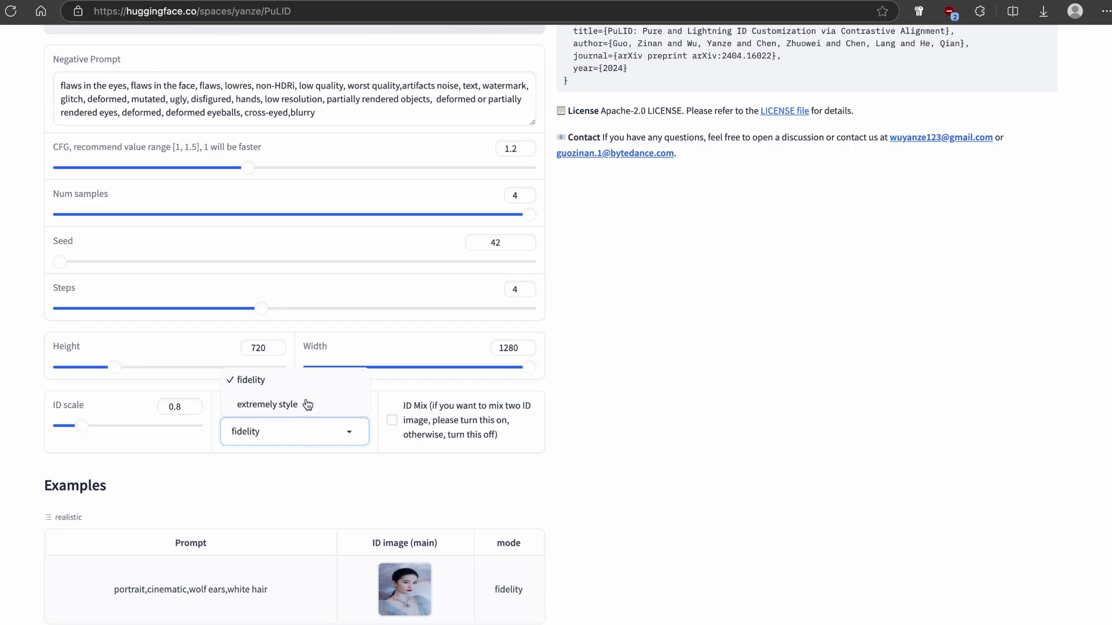
pyautogui.click(293, 382)
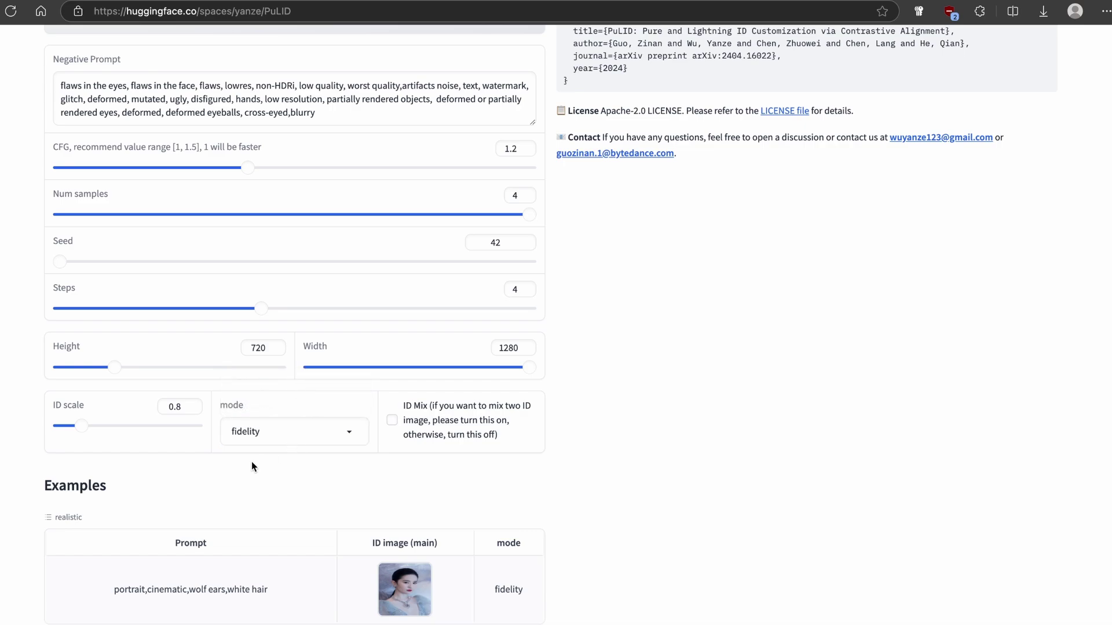
pyautogui.scroll(-6, 251, 462)
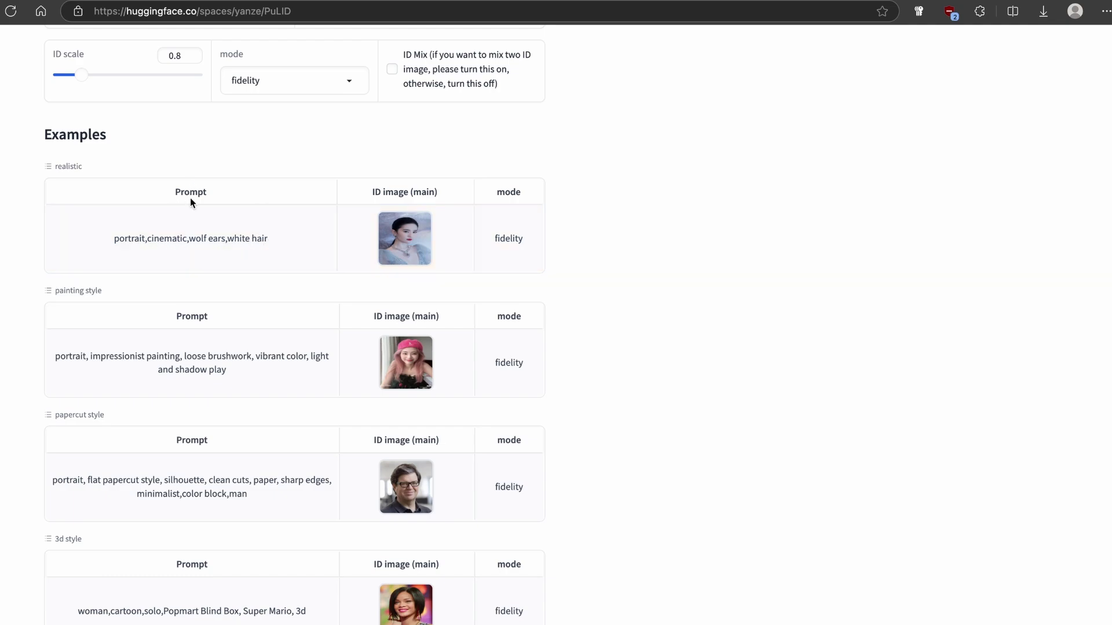
pyautogui.scroll(2, 218, 341)
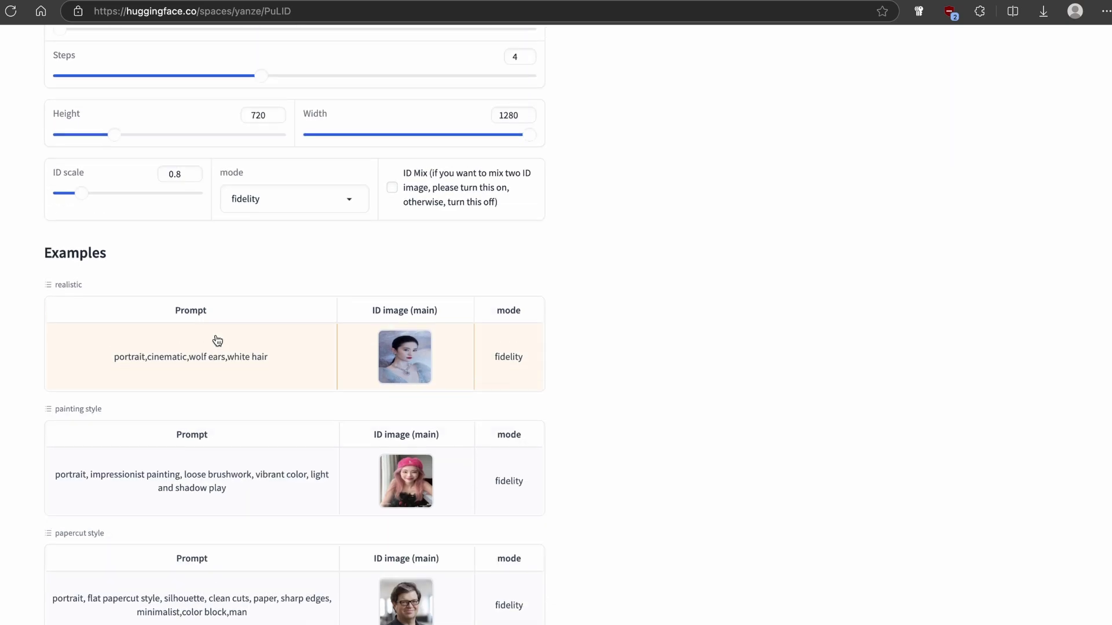
# - Shorten the prompt to "portrait,cinematic" by removing the wolf ears and white hair terms
pyautogui.click(218, 341)
pyautogui.scroll(-2, 196, 349)
pyautogui.moveTo(231, 426); pyautogui.dragTo(136, 430)
pyautogui.press('BackSpace')
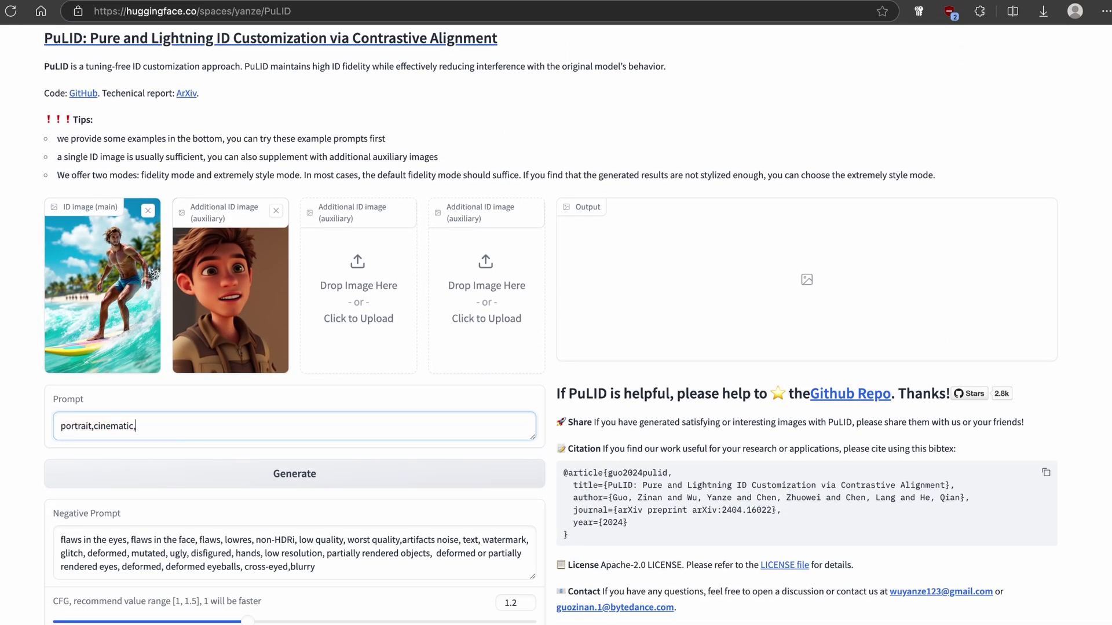
pyautogui.scroll(2, 321, 390)
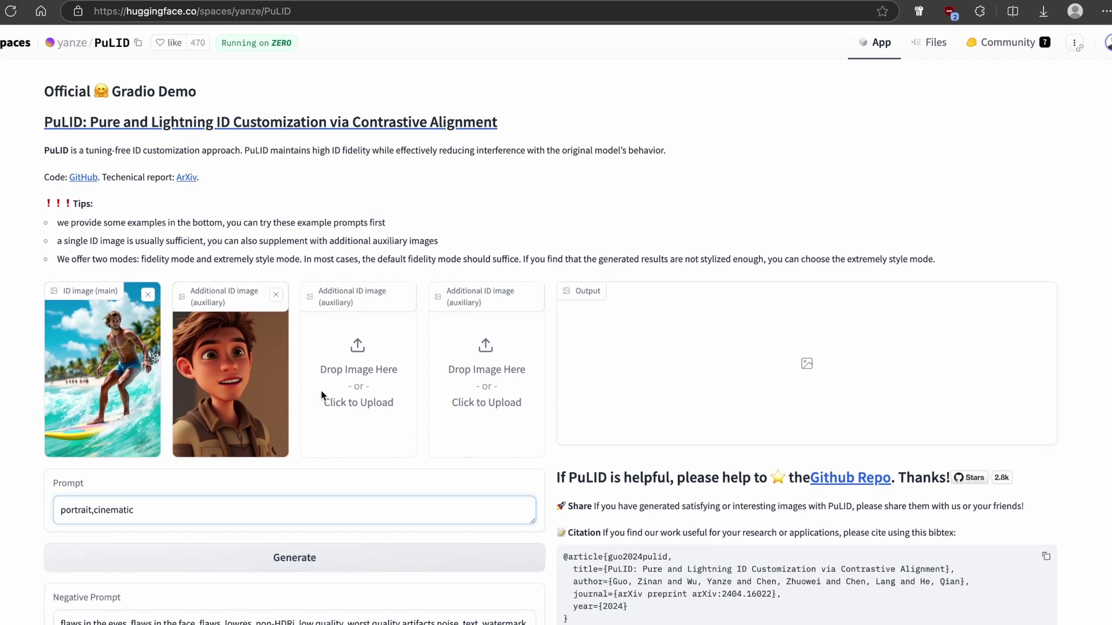
# - Check the account's Zero GPU usage quota and generate the images from the two ID images
pyautogui.click(1106, 43)
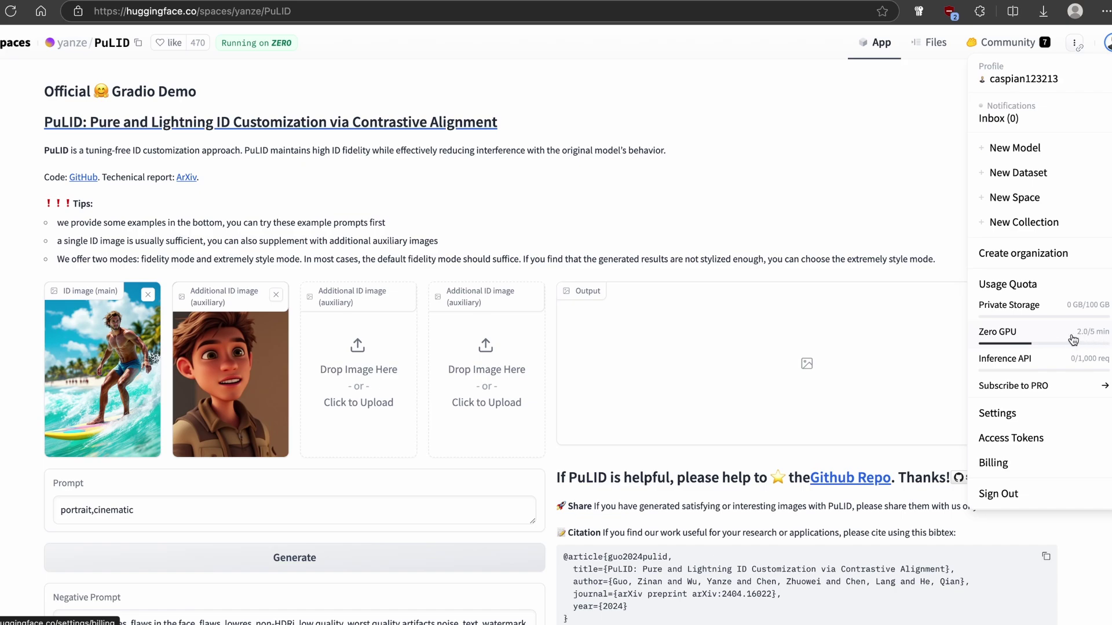
pyautogui.click(774, 185)
pyautogui.scroll(-3, 416, 304)
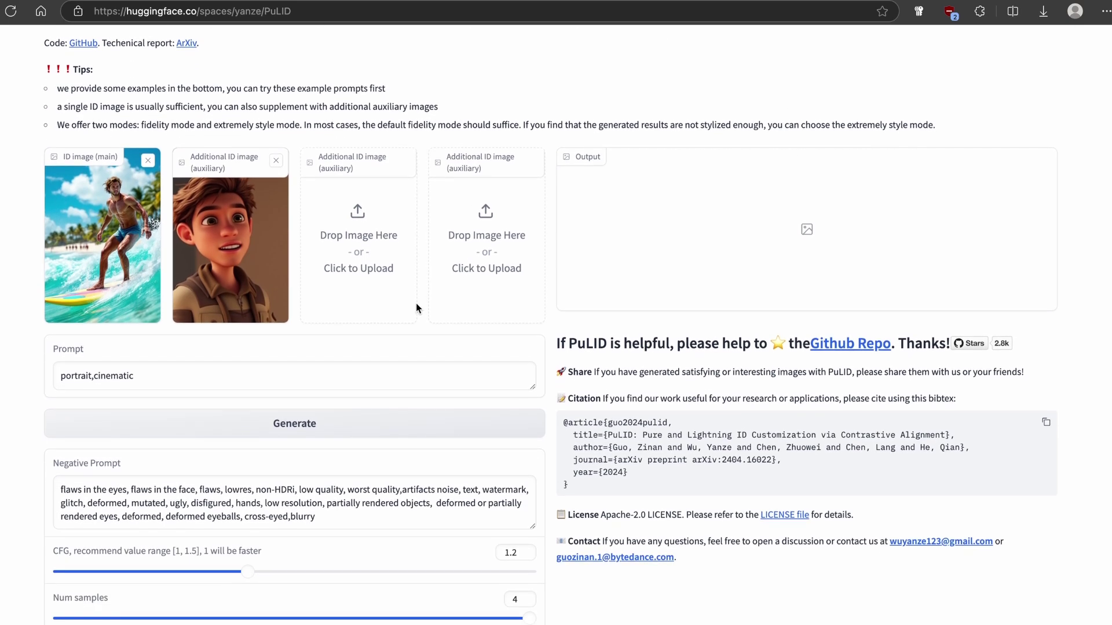
pyautogui.click(325, 430)
pyautogui.scroll(3, 426, 371)
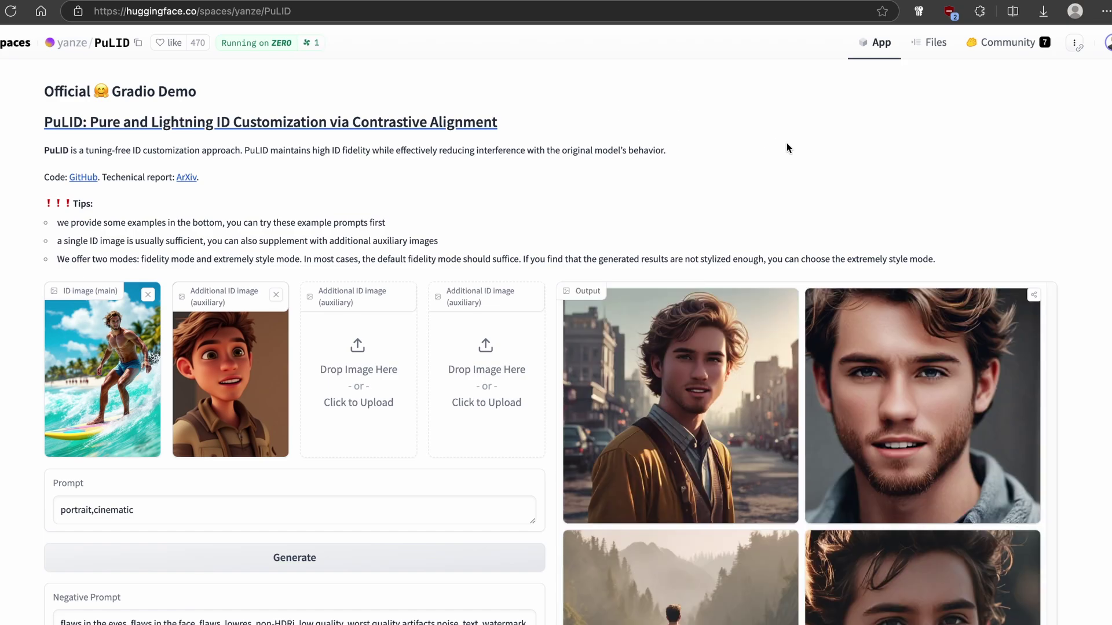
# - Review the generated portraits against the ID images and download the second one, the close-up of the bearded man in the grey jacket
pyautogui.scroll(-3, 787, 145)
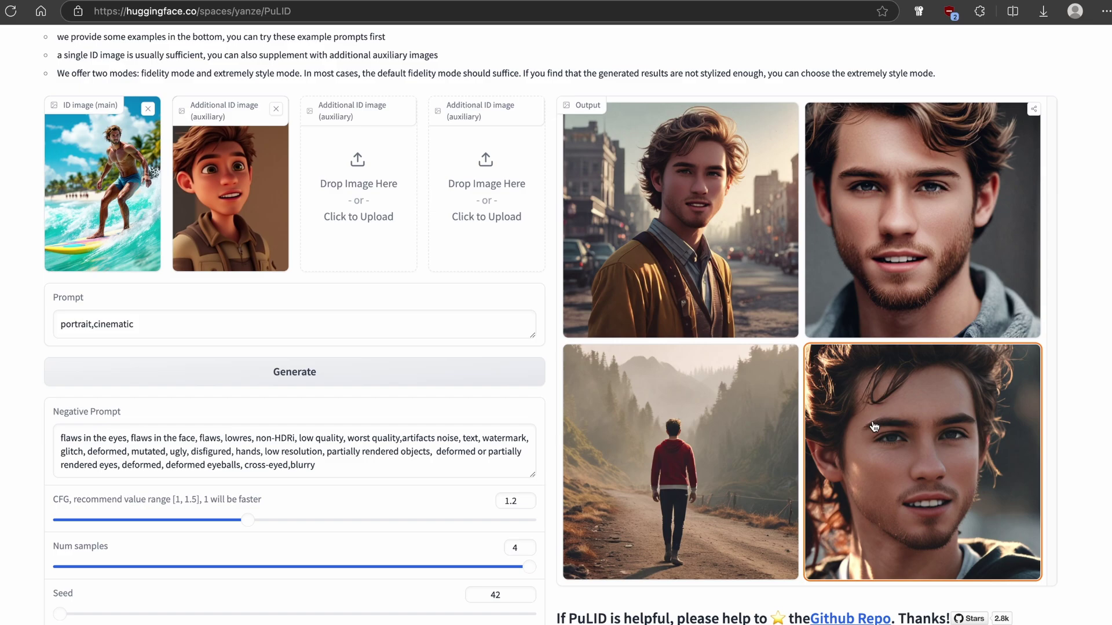
pyautogui.scroll(2, 394, 266)
pyautogui.scroll(-1, 130, 268)
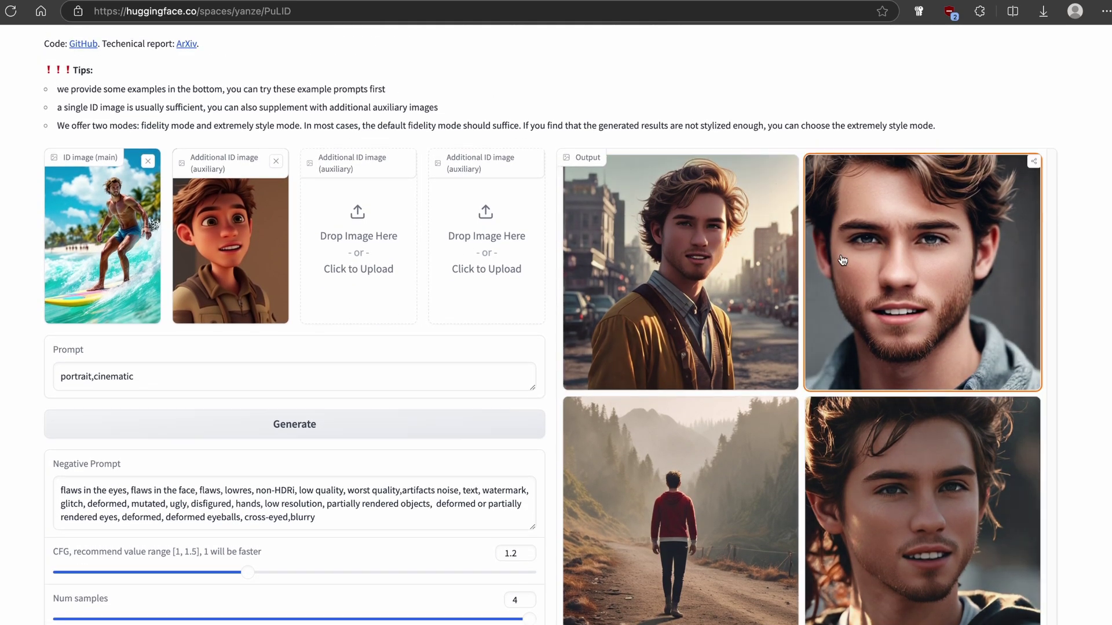
pyautogui.scroll(-5, 916, 243)
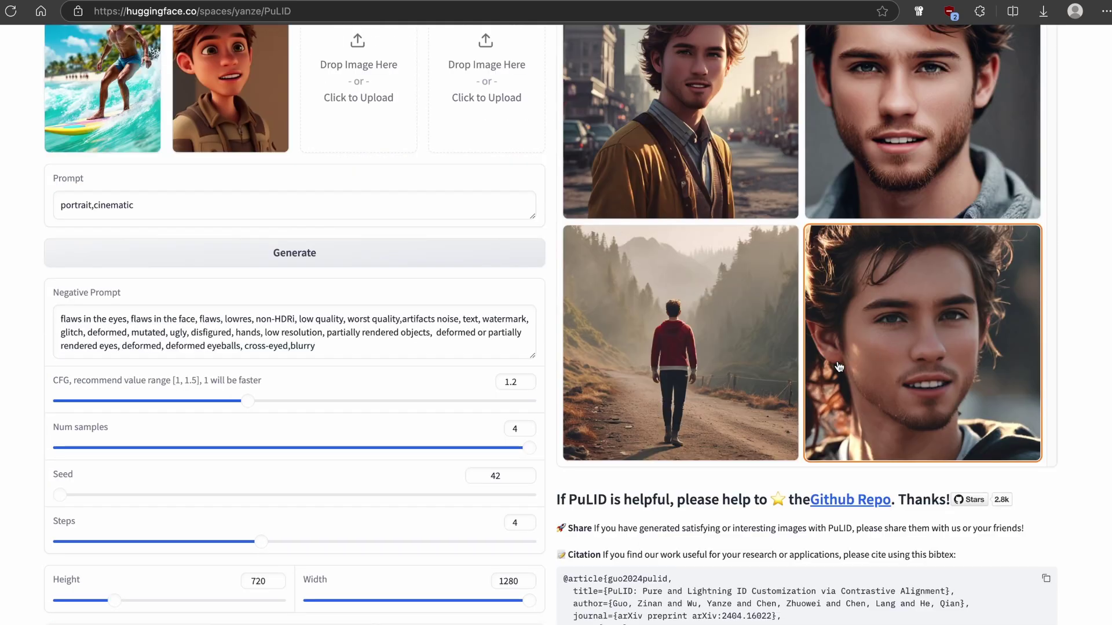
pyautogui.scroll(4, 731, 217)
pyautogui.click(731, 217)
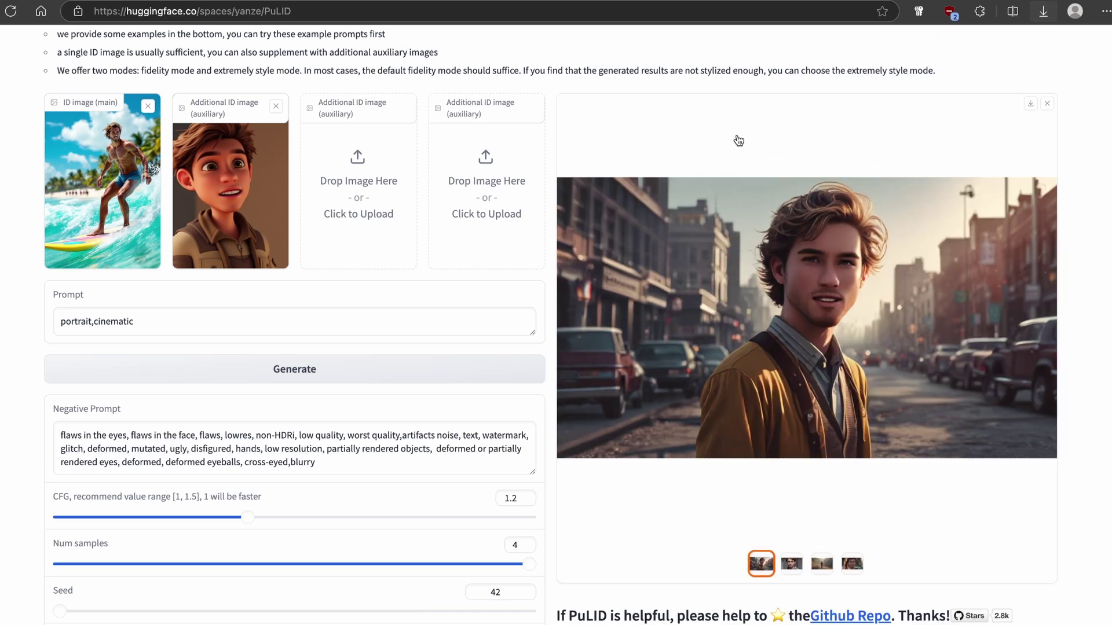
pyautogui.click(913, 347)
pyautogui.click(1031, 105)
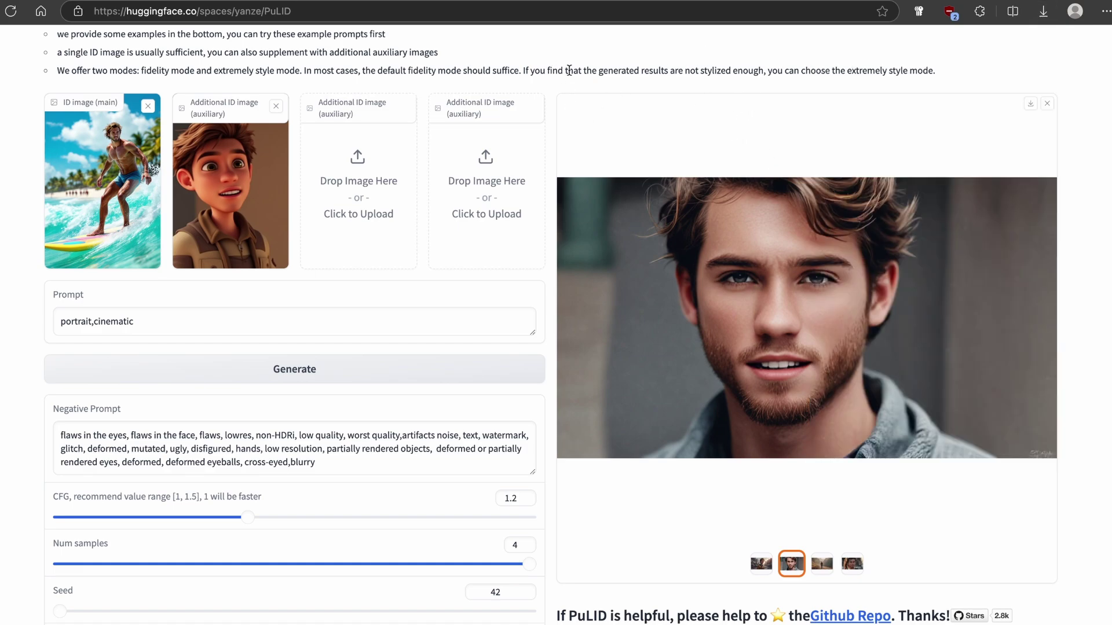
pyautogui.scroll(4, 570, 70)
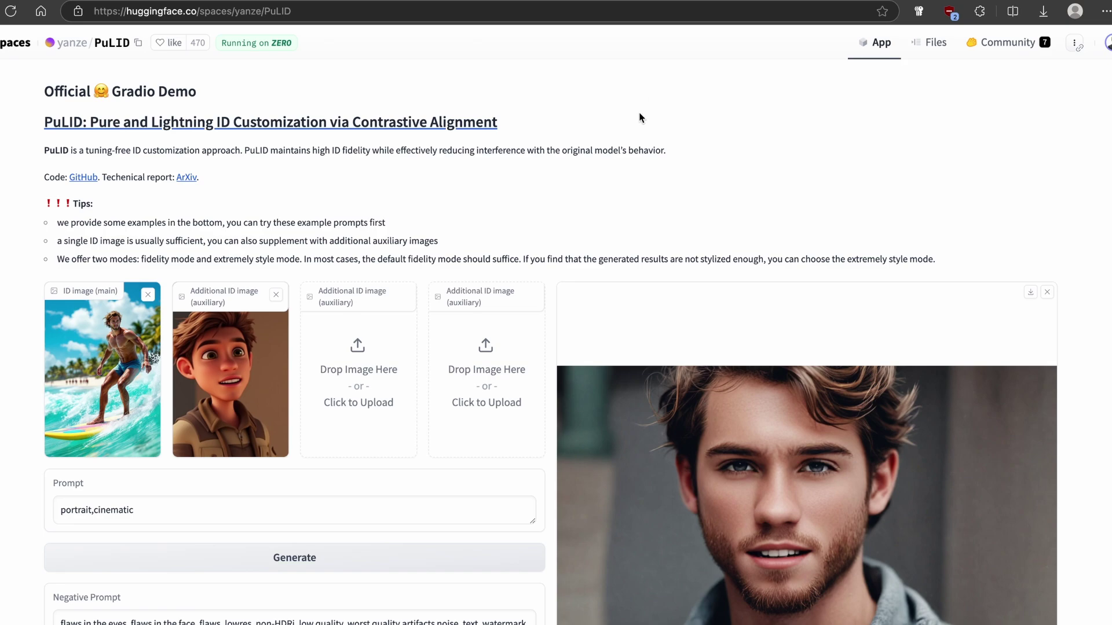
pyautogui.scroll(-3, 631, 114)
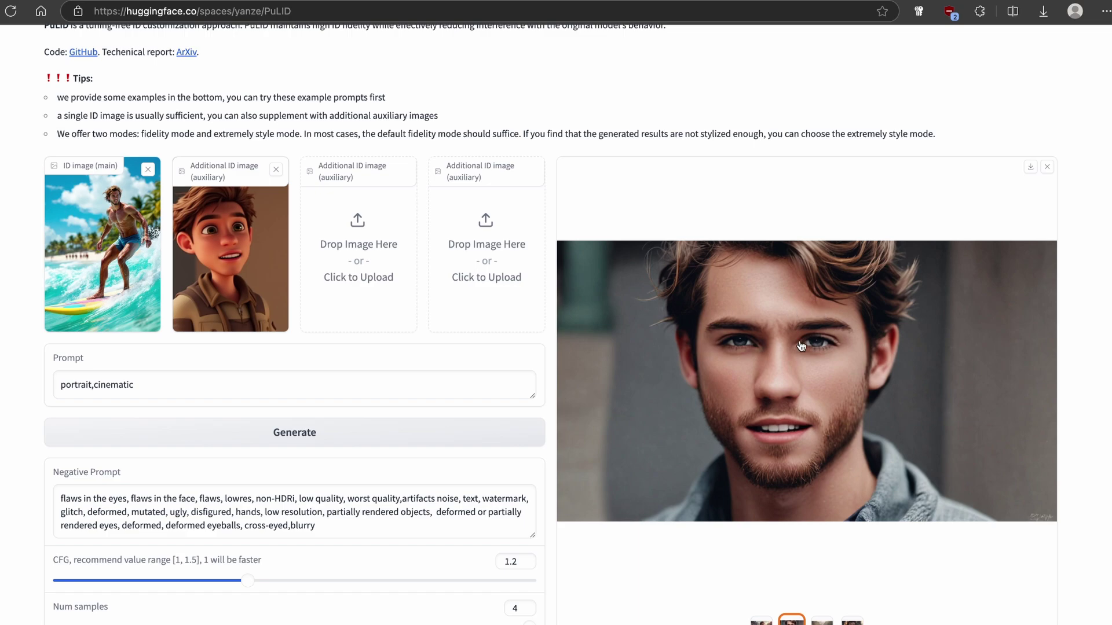
pyautogui.scroll(3, 802, 184)
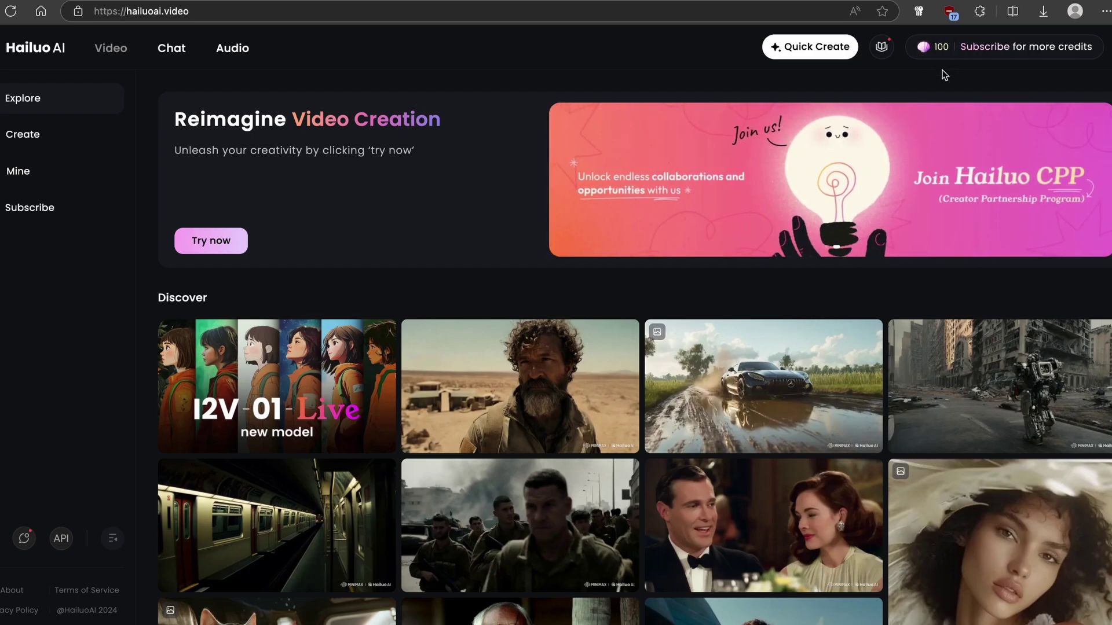
# - On the Hailuo AI site, review the credit balance and daily bonus entries in the itemized bills
pyautogui.click(925, 48)
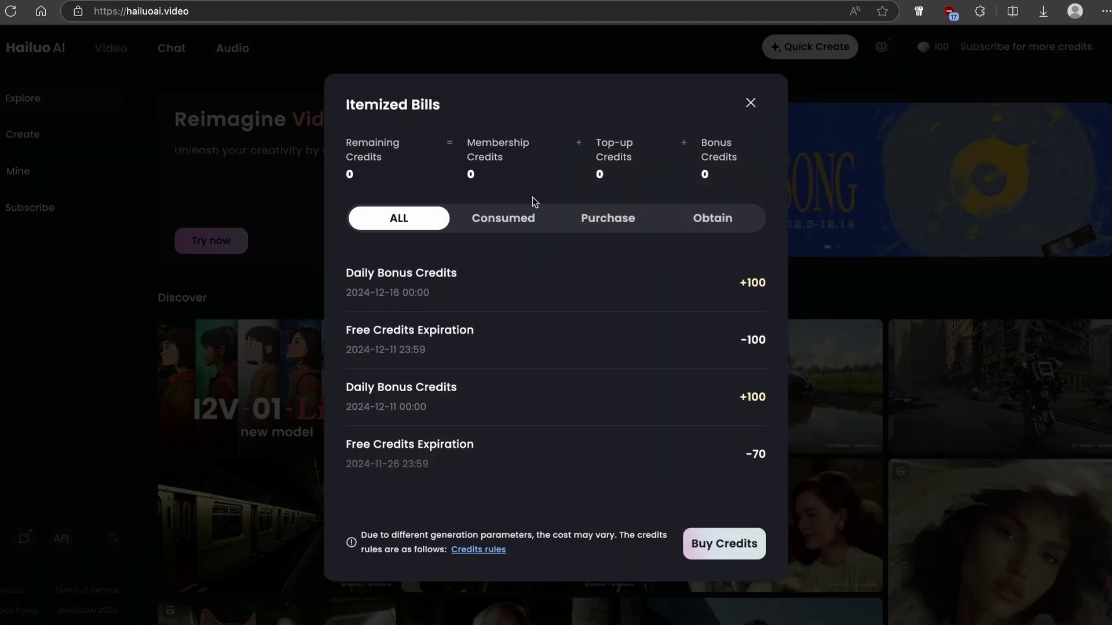
pyautogui.moveTo(348, 271); pyautogui.dragTo(797, 288)
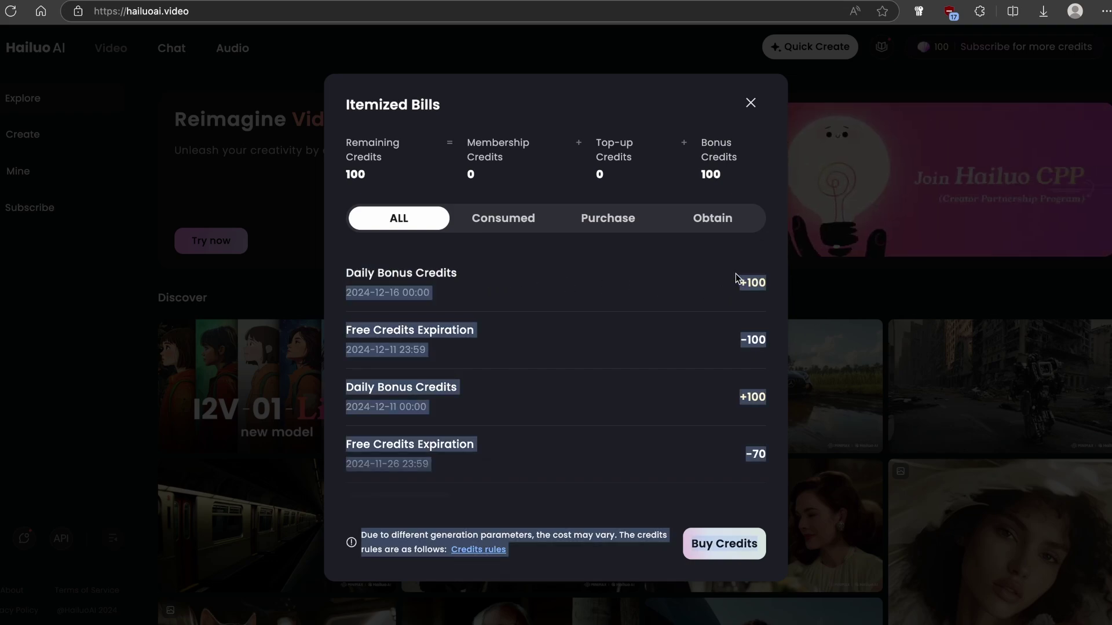
pyautogui.click(695, 263)
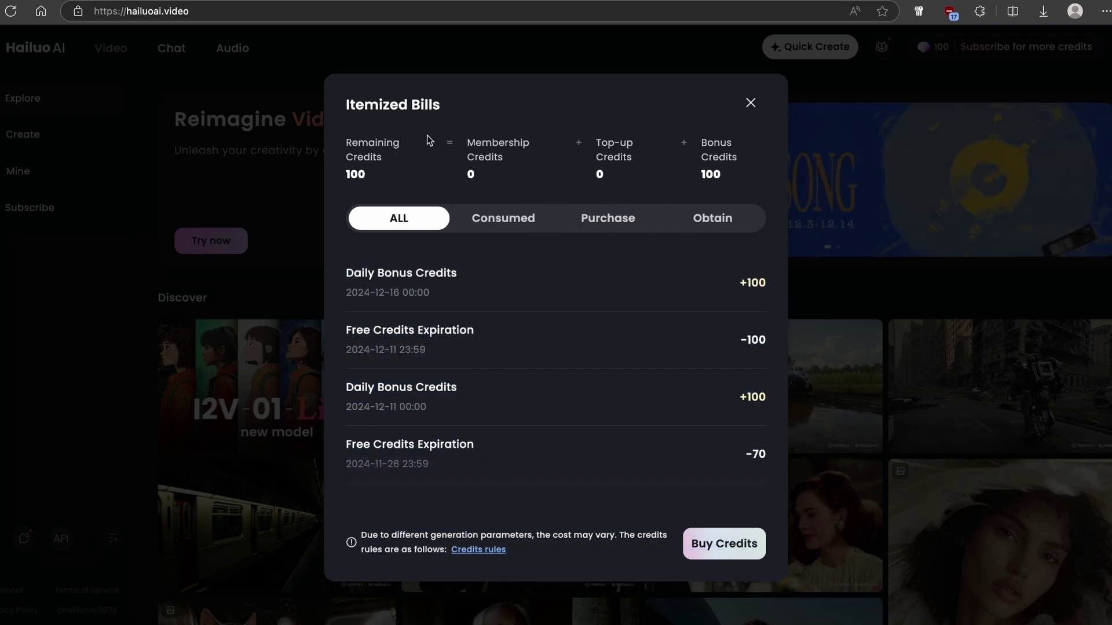
pyautogui.click(750, 103)
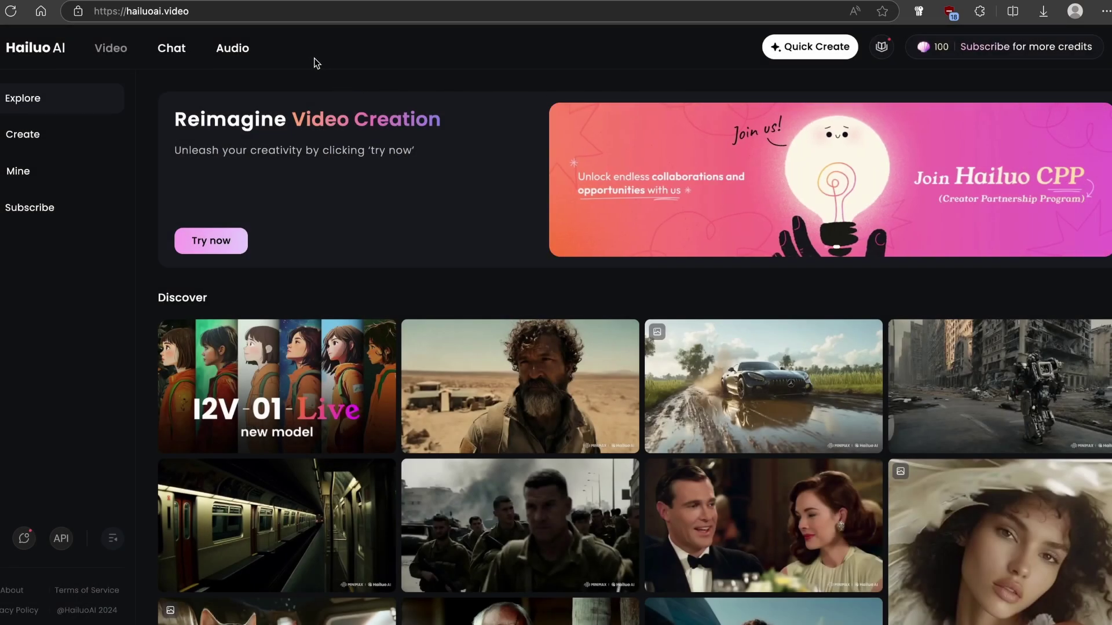
pyautogui.click(937, 46)
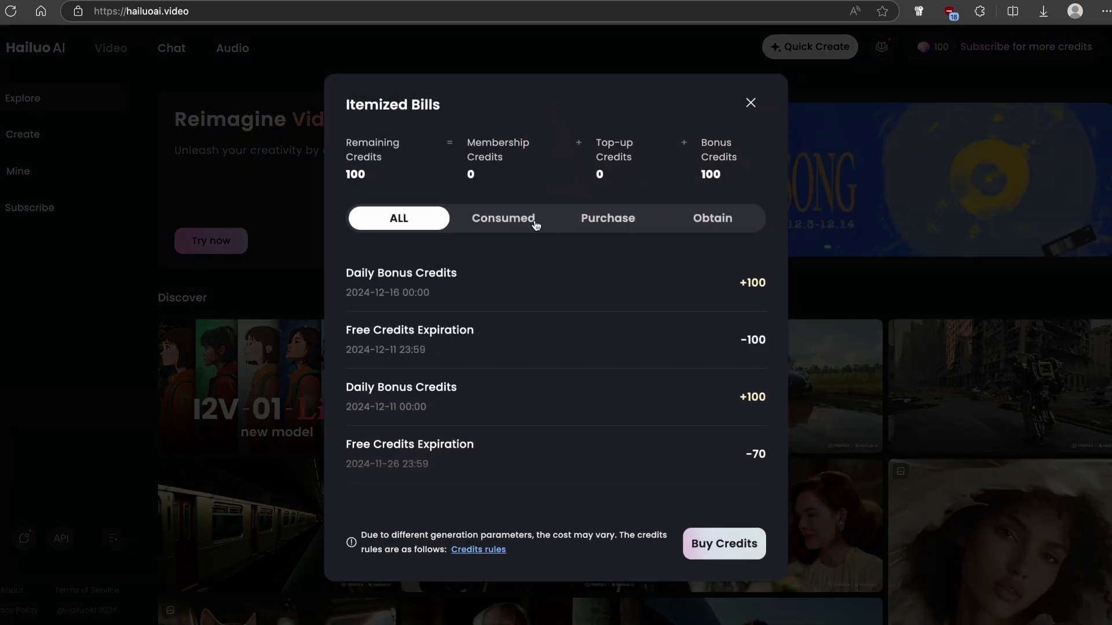
pyautogui.click(752, 104)
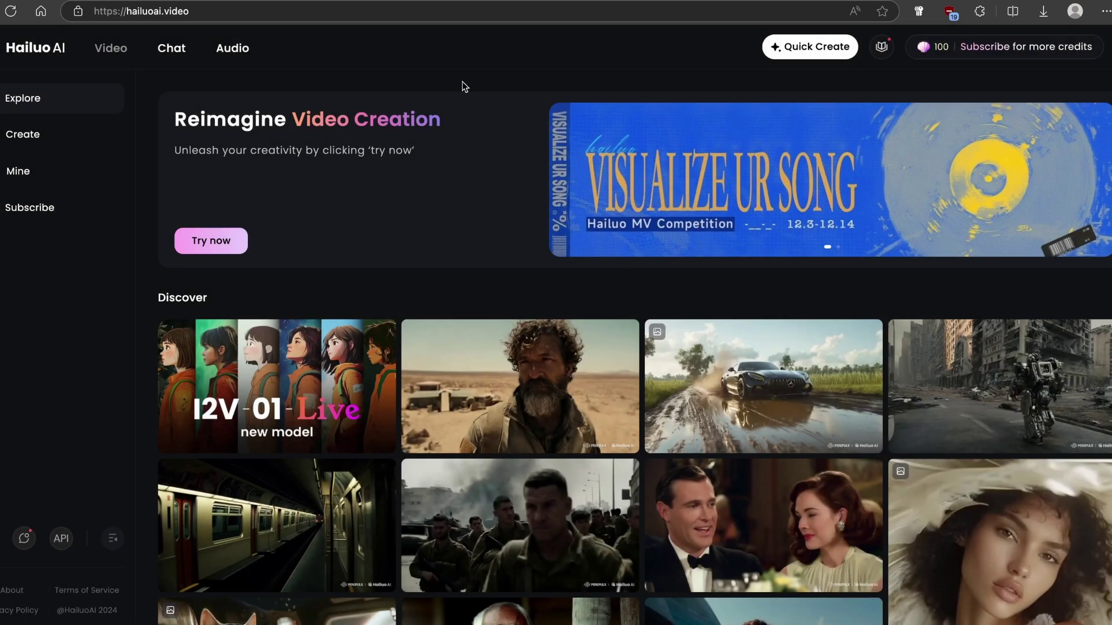
# - Open Hailuo AI's video creation page and upload the surfer picture b10c491c-1756-439b-a246-43b092037274.jpg from Downloads for Image to Video
pyautogui.click(28, 137)
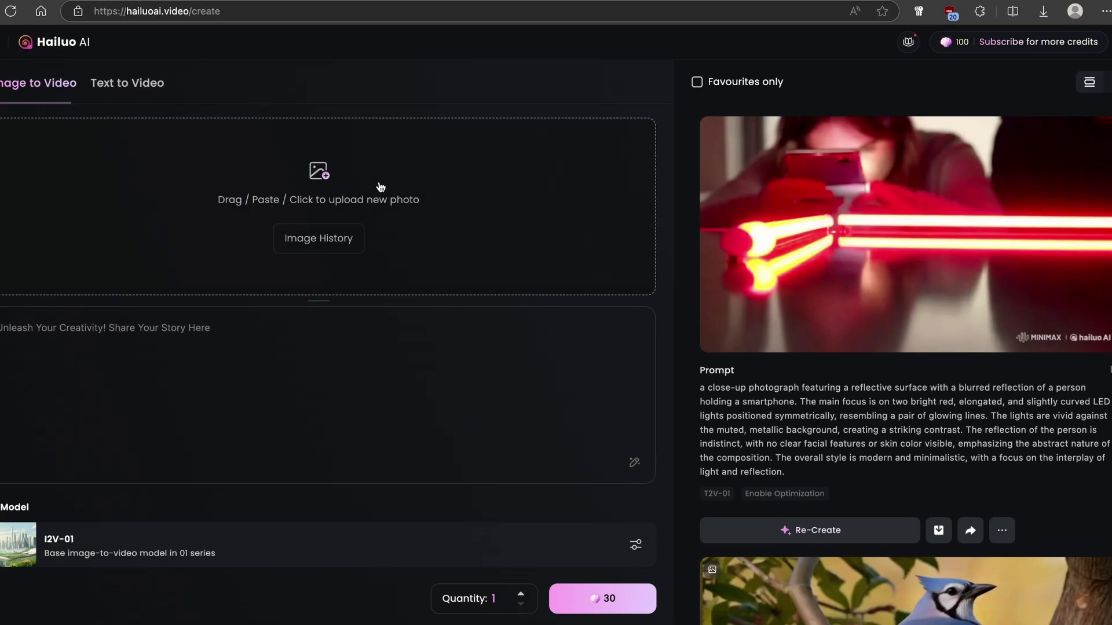
pyautogui.click(318, 190)
pyautogui.click(511, 236)
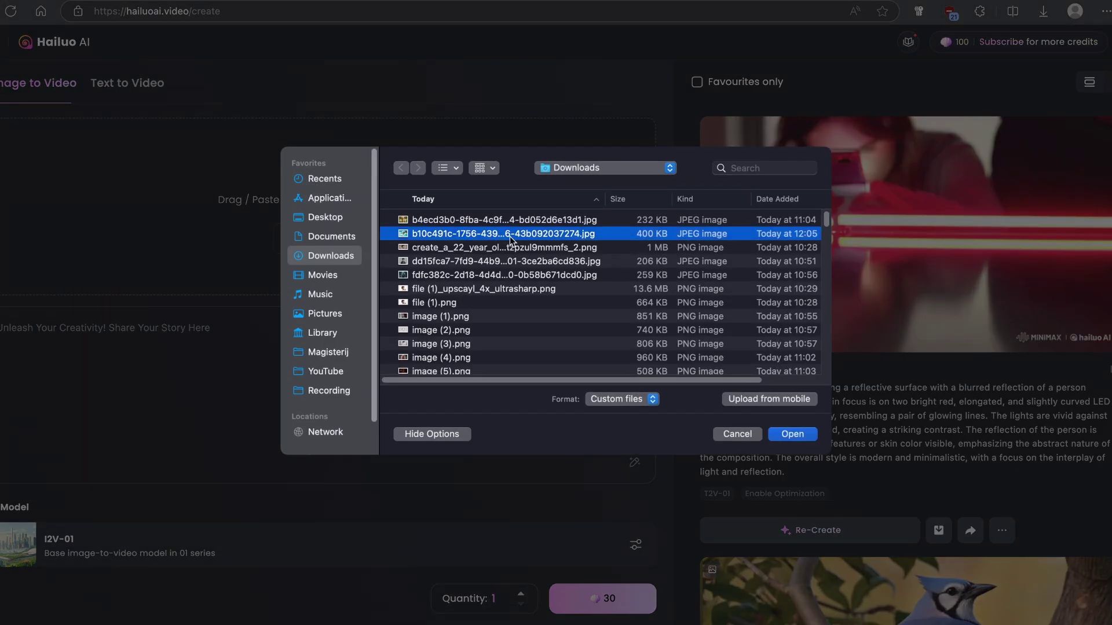
pyautogui.click(810, 433)
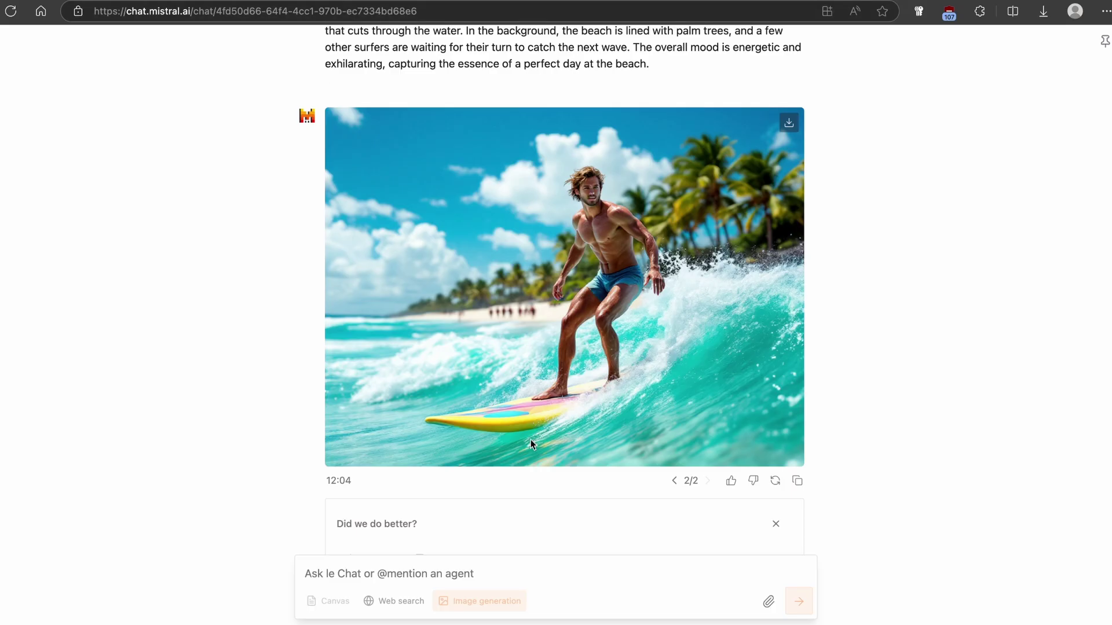
# - In Mistral's Le Chat, copy the full beach scene description that was used as the prompt for the surfer image
pyautogui.scroll(4, 530, 444)
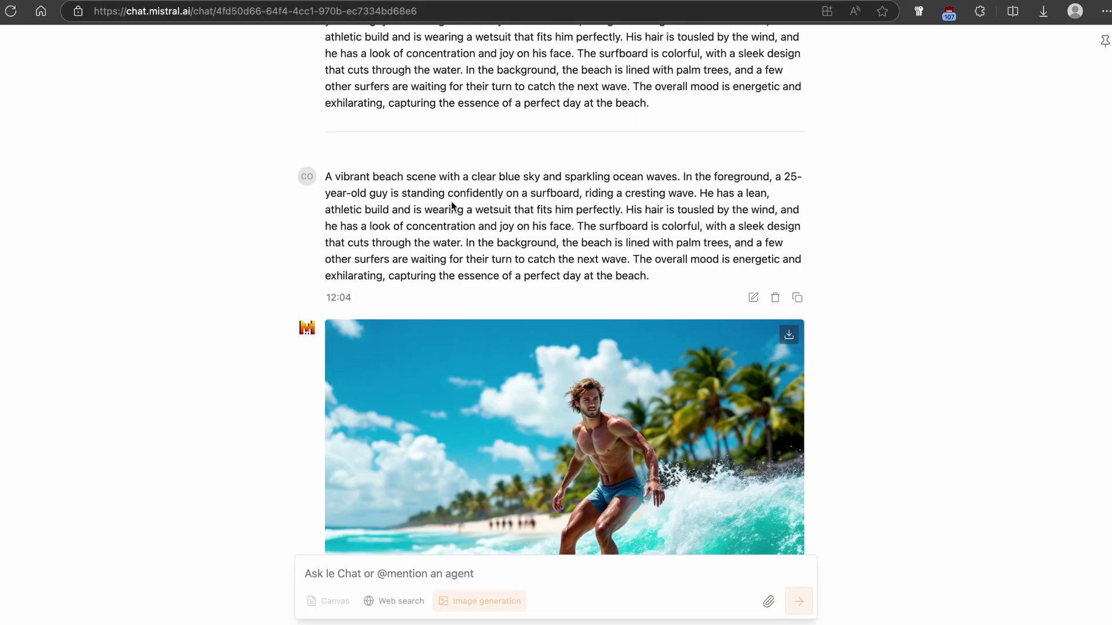
pyautogui.moveTo(644, 272); pyautogui.dragTo(325, 176)
pyautogui.rightClick(371, 184)
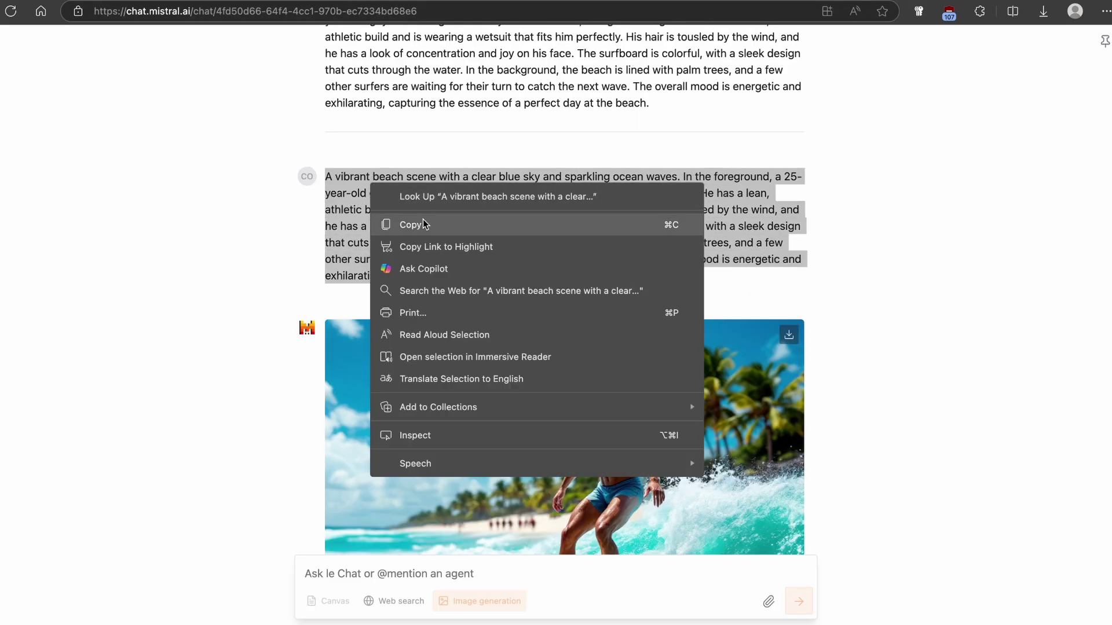
pyautogui.click(459, 242)
# - Ask Le Chat to "generate a video prompt from this description:" followed by the copied beach scene description
pyautogui.scroll(-5, 444, 408)
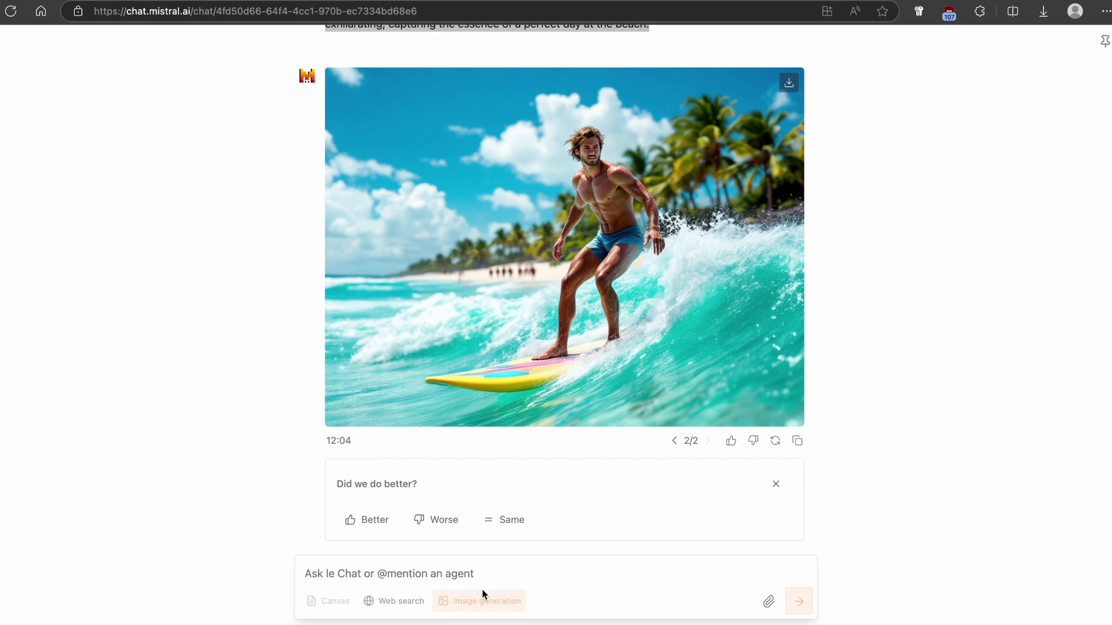
pyautogui.click(520, 585)
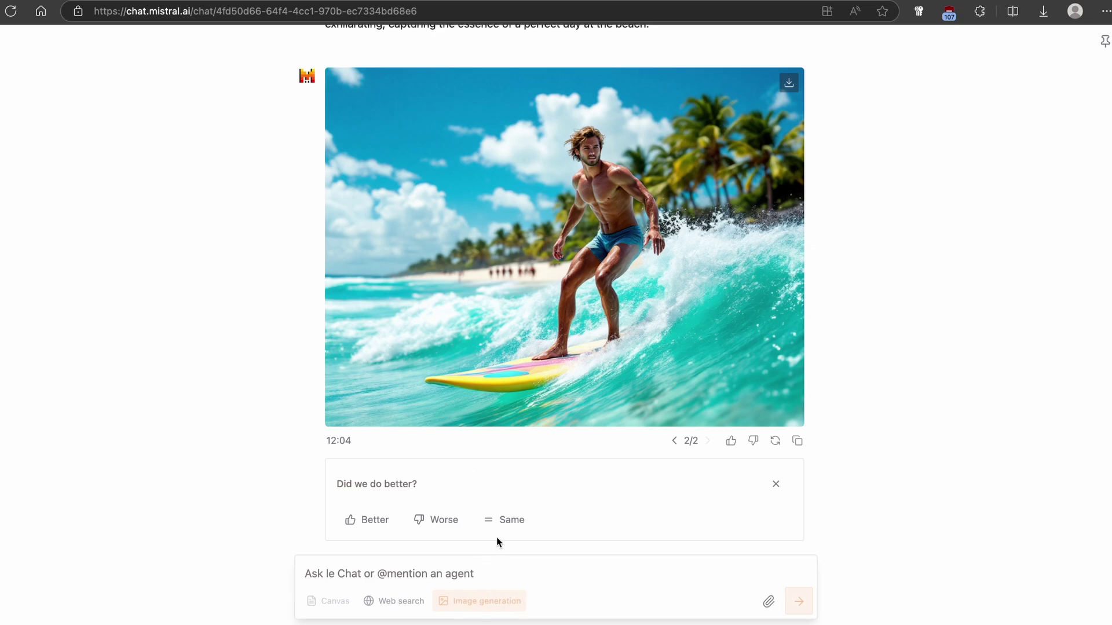
pyautogui.write('generate a video prom')
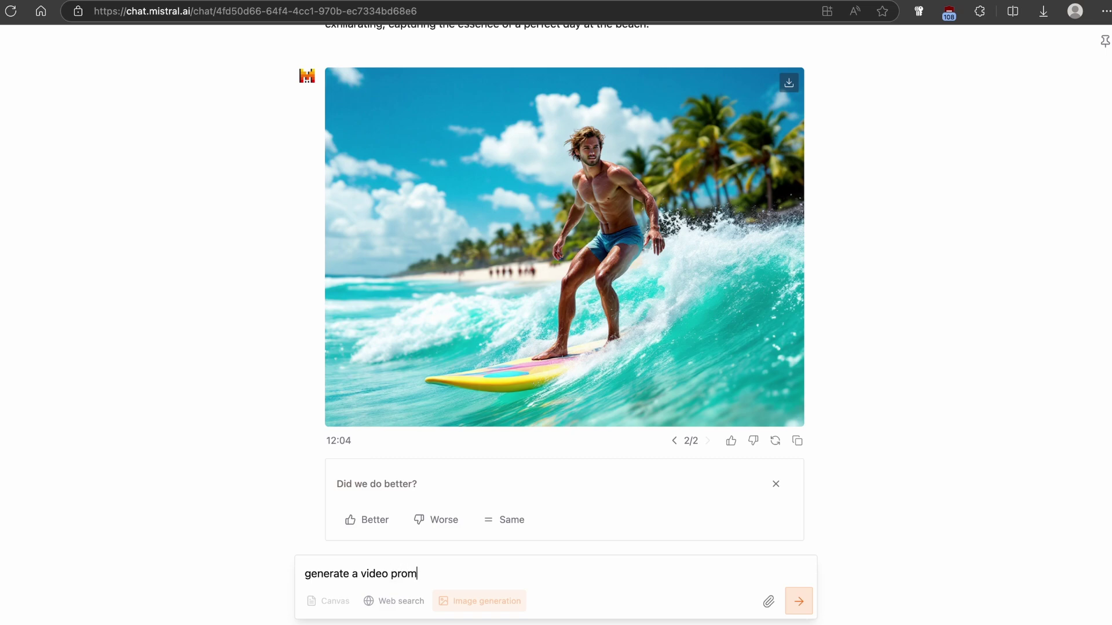
pyautogui.write('pt from this description:')
pyautogui.hotkey('ctrl', 'v')
pyautogui.press('Return')
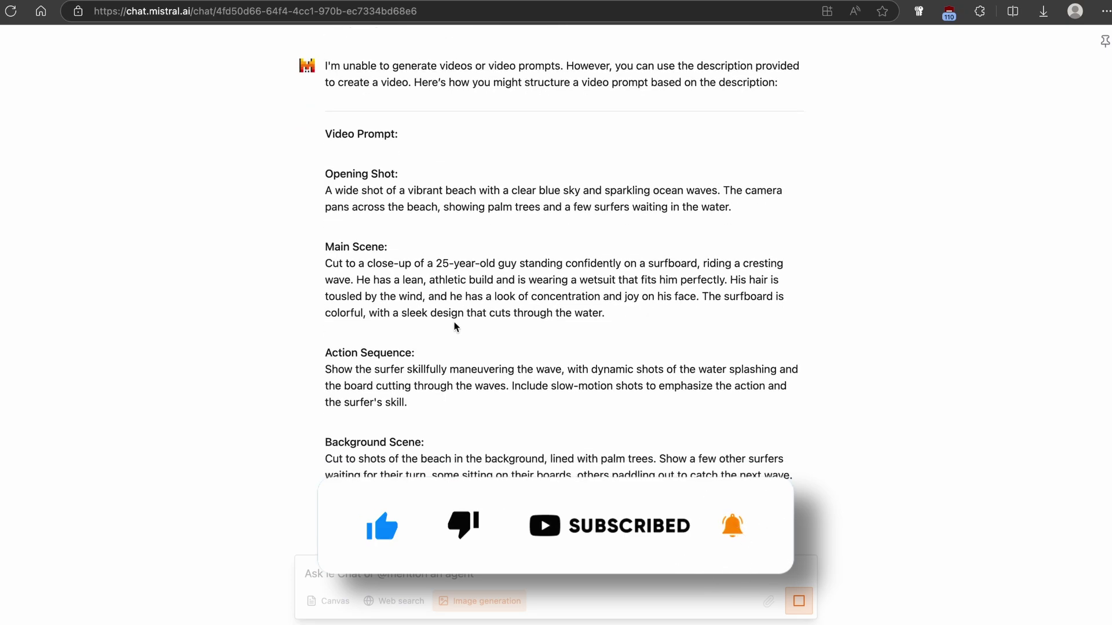
# - Copy the Main Scene paragraph from Le Chat's answer and paste it as the prompt for the surfer video in Hailuo AI
pyautogui.moveTo(326, 270); pyautogui.dragTo(406, 274)
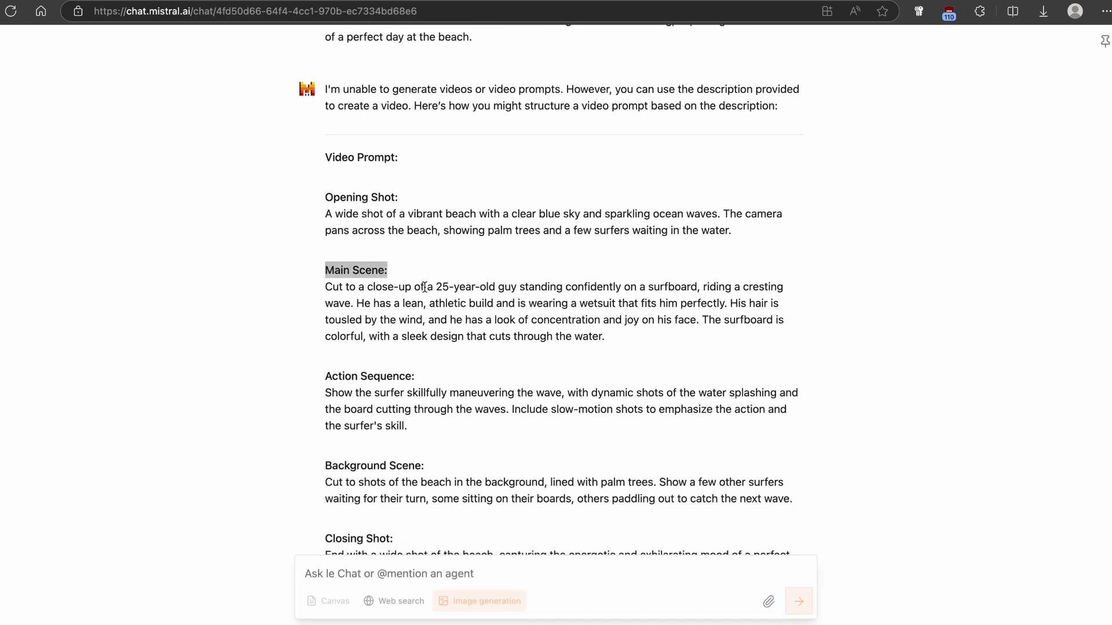
pyautogui.moveTo(620, 337); pyautogui.dragTo(323, 292)
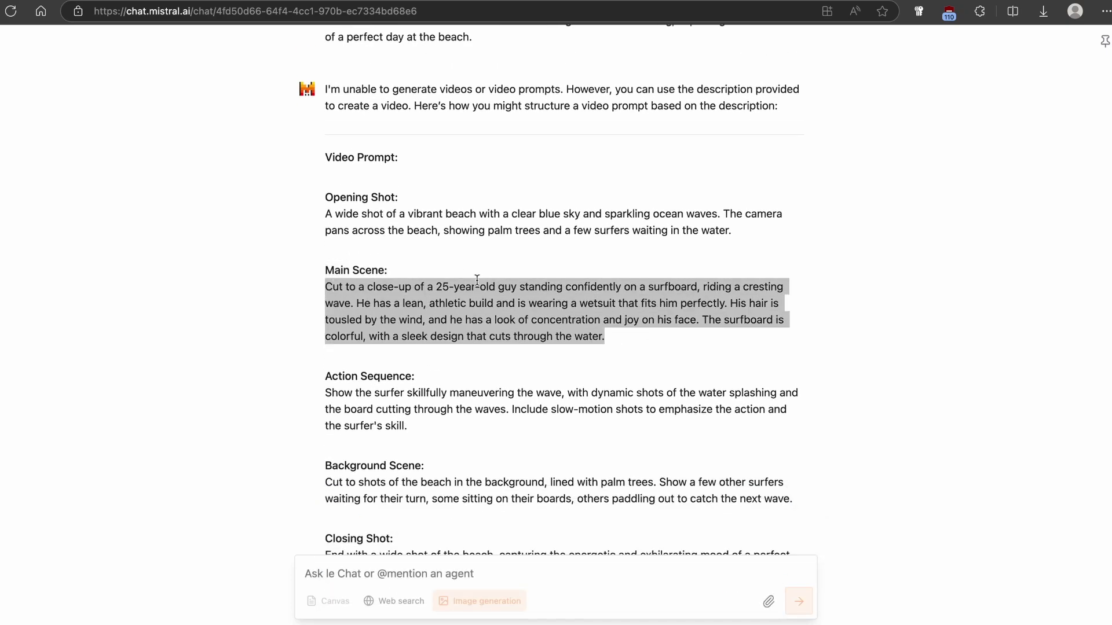
pyautogui.hotkey('ctrl', 'Tab')
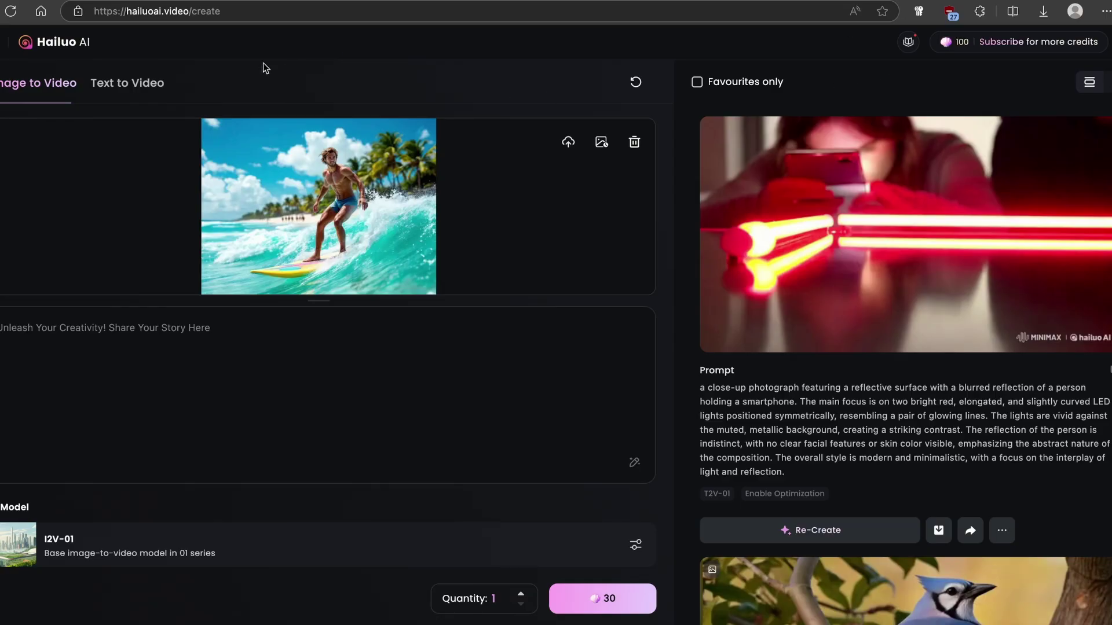
pyautogui.click(219, 342)
pyautogui.hotkey('ctrl', 'v')
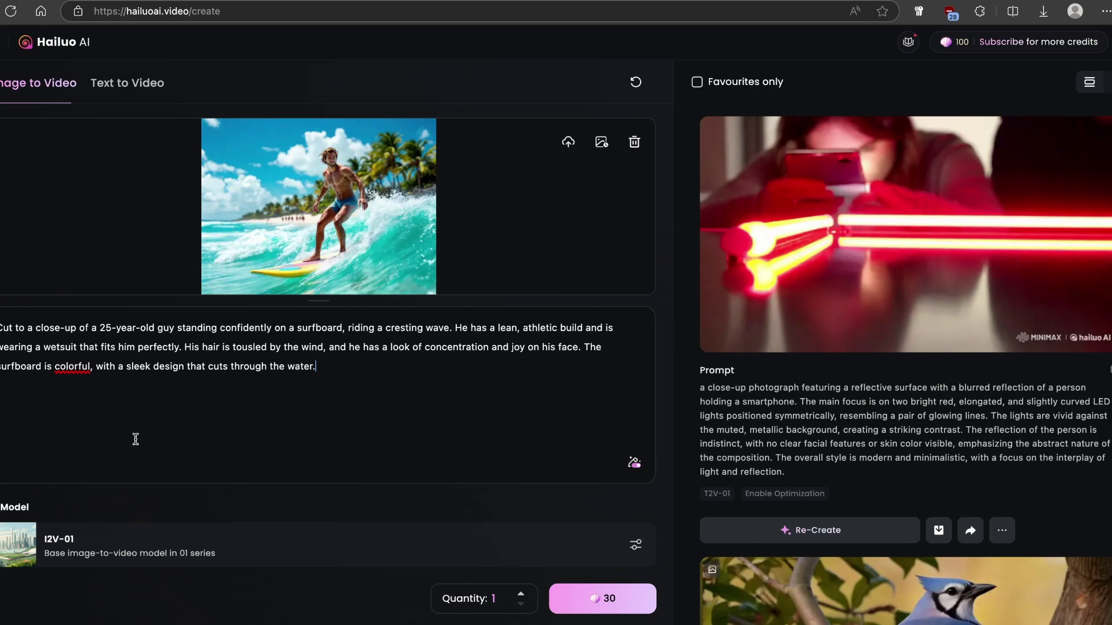
# - Choose the I2V-01-live model and generate one video from the surfer picture and prompt
pyautogui.click(205, 550)
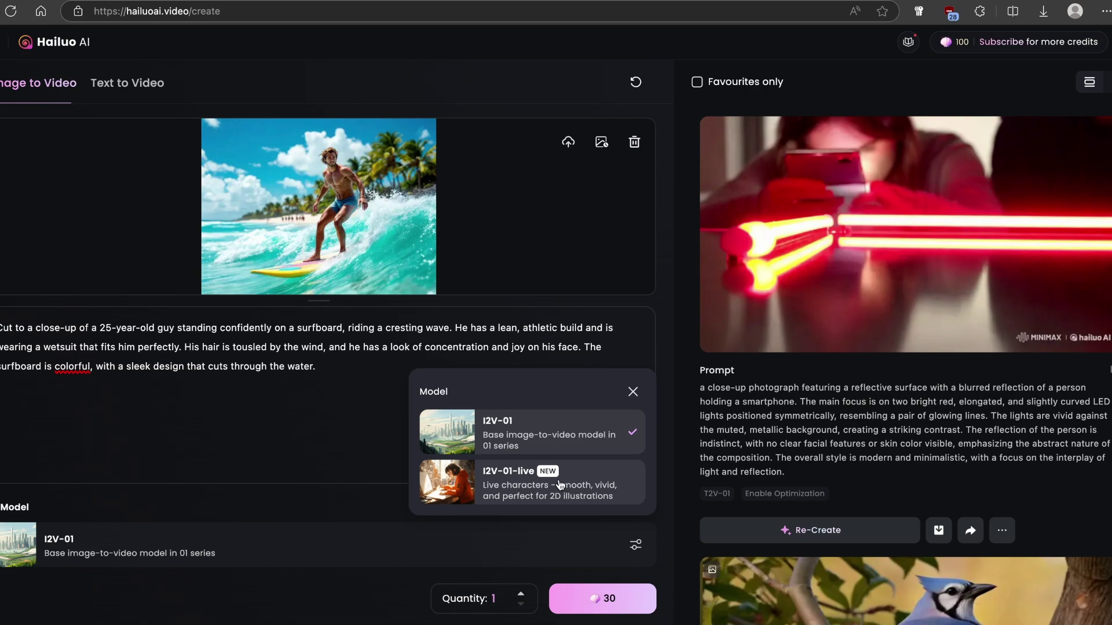
pyautogui.click(520, 484)
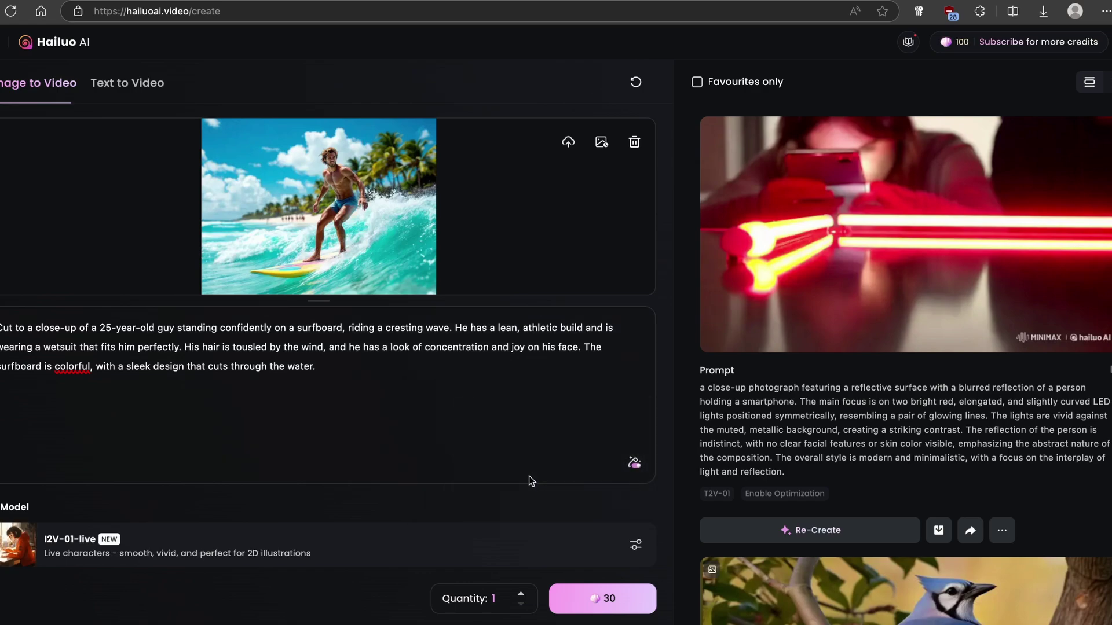
pyautogui.click(521, 595)
pyautogui.click(602, 599)
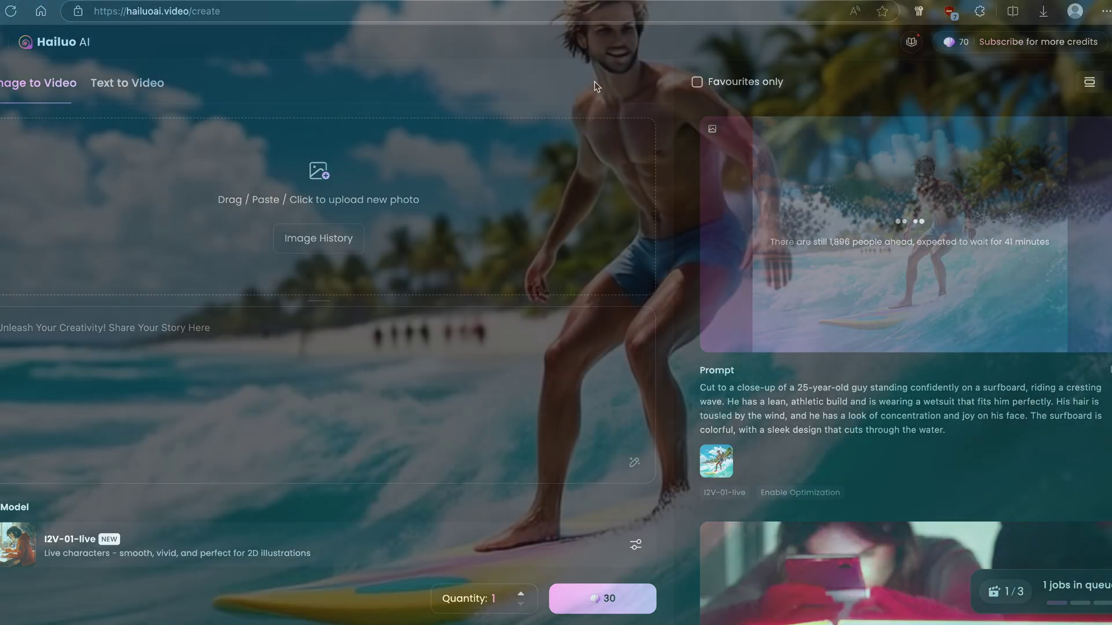